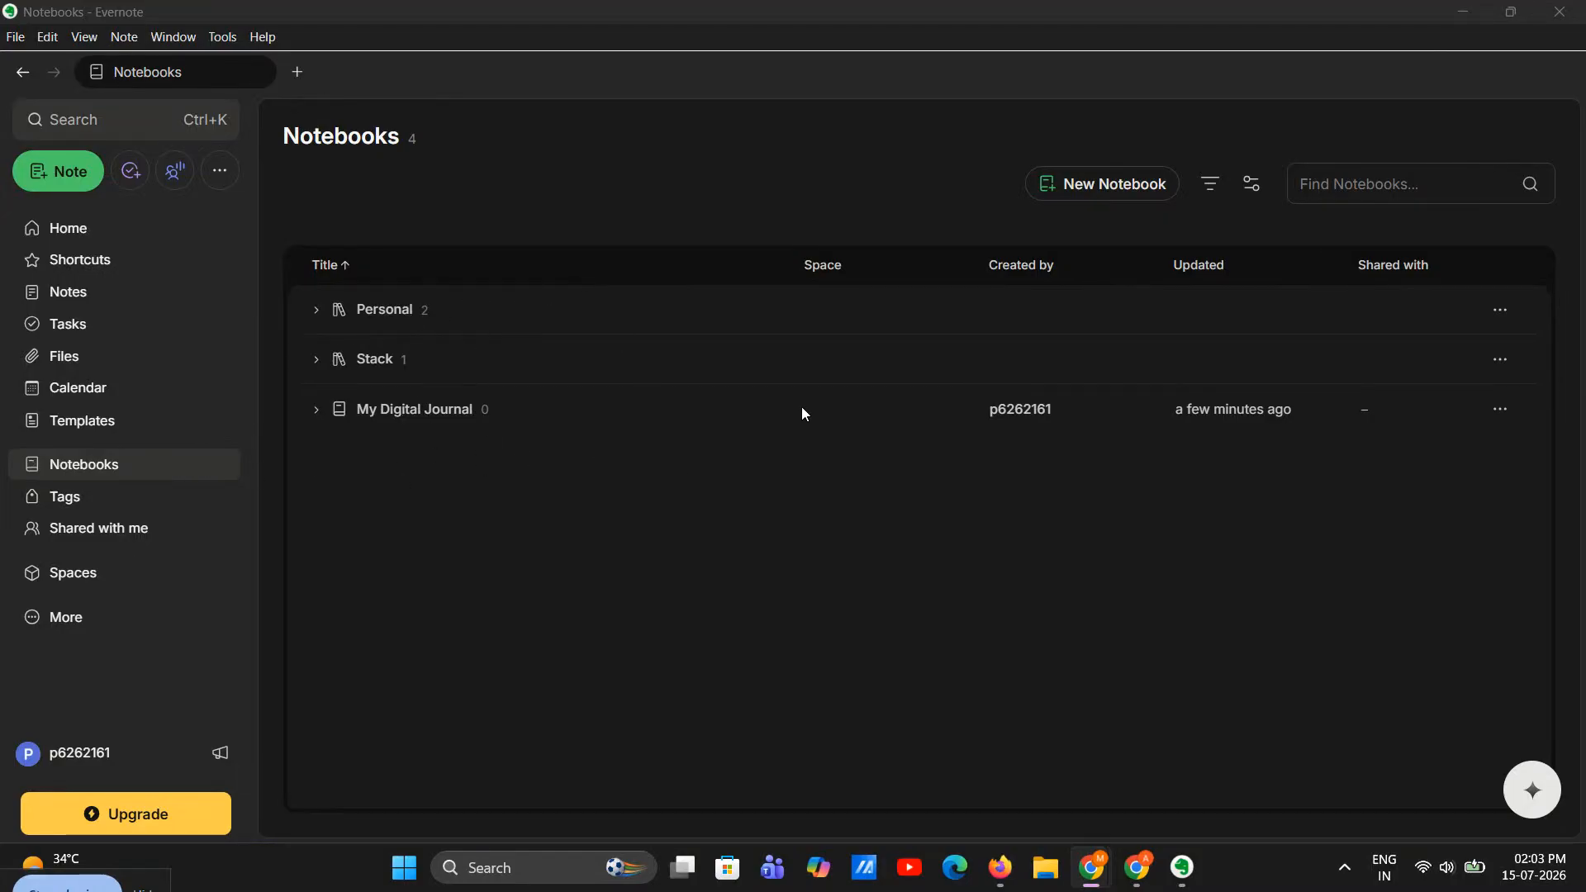
Create a new notebook named My Digital Journal
click(1075, 182)
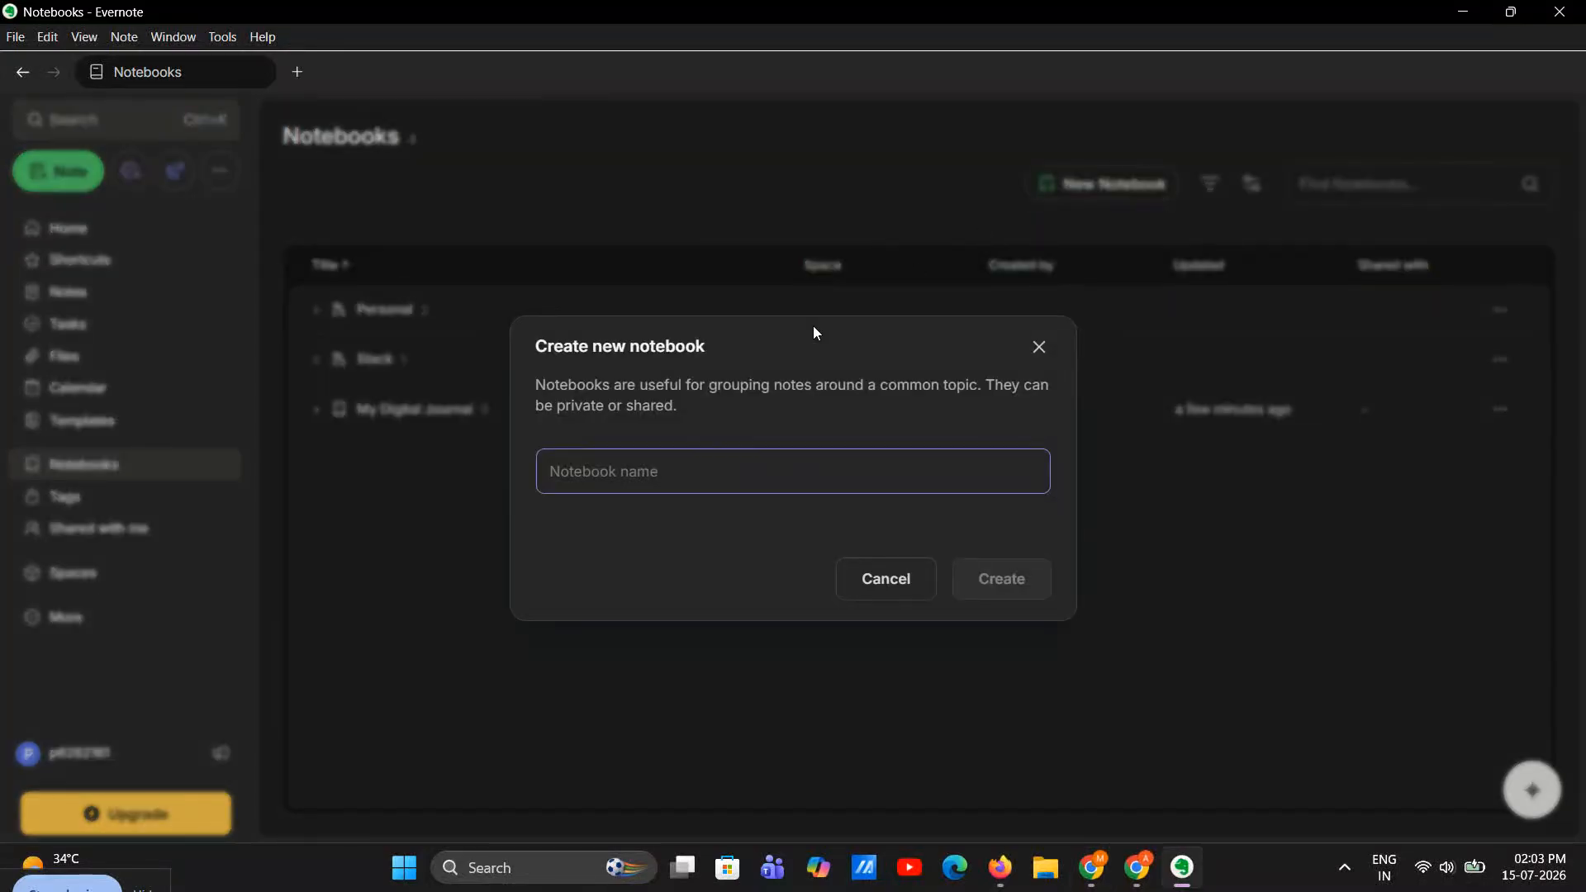
text(My )
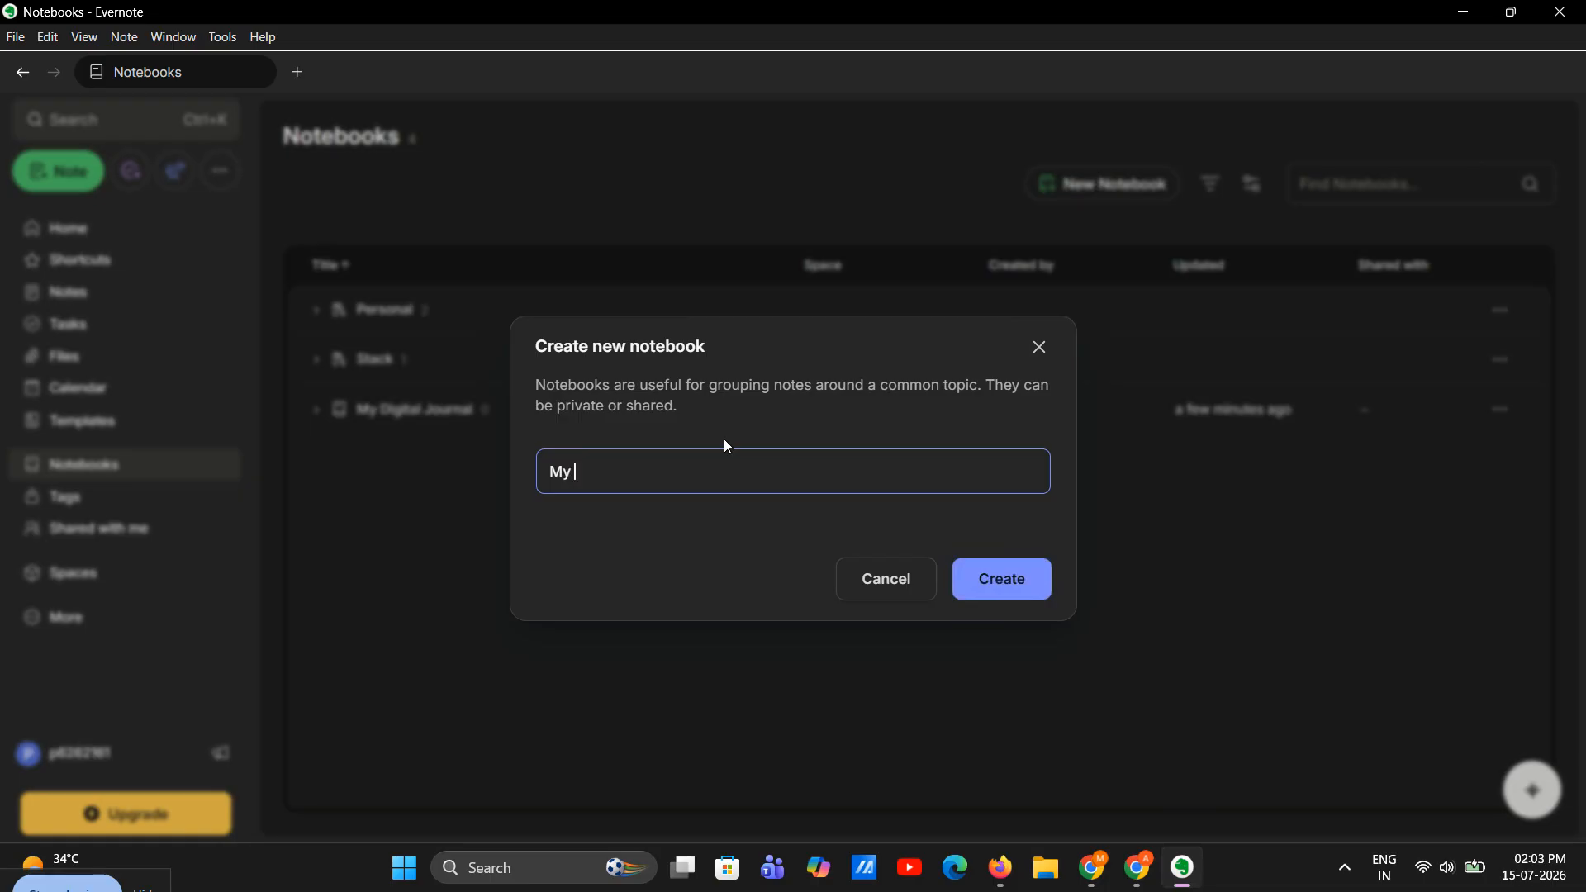
text(Digital Journal)
click(1034, 577)
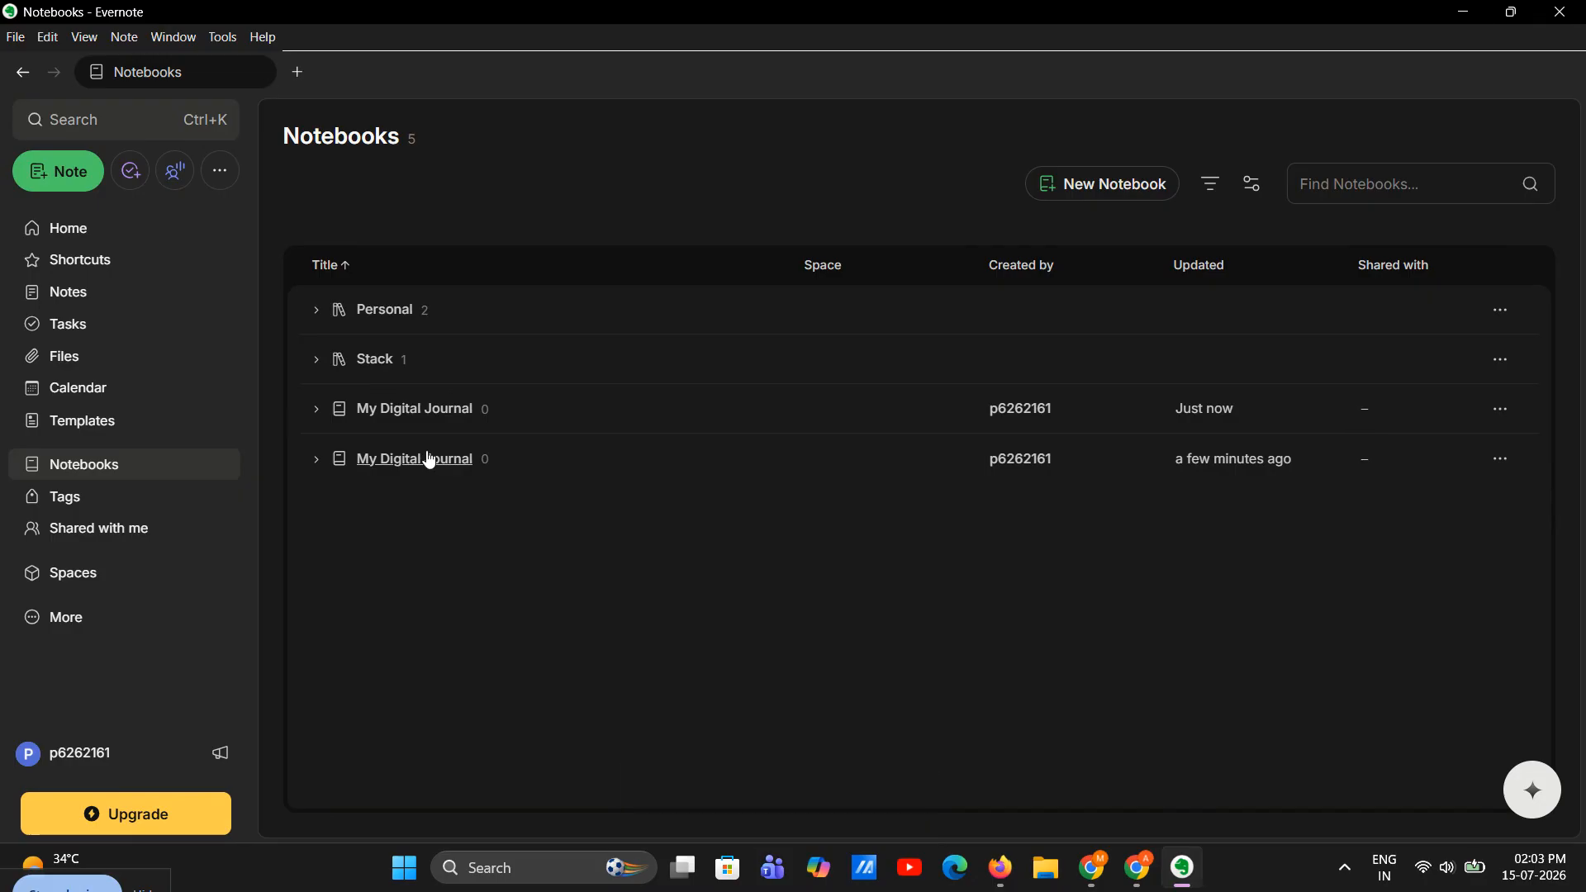
Add a note to the older My Digital Journal notebook and paste the copied daily journal layout into it
click(430, 457)
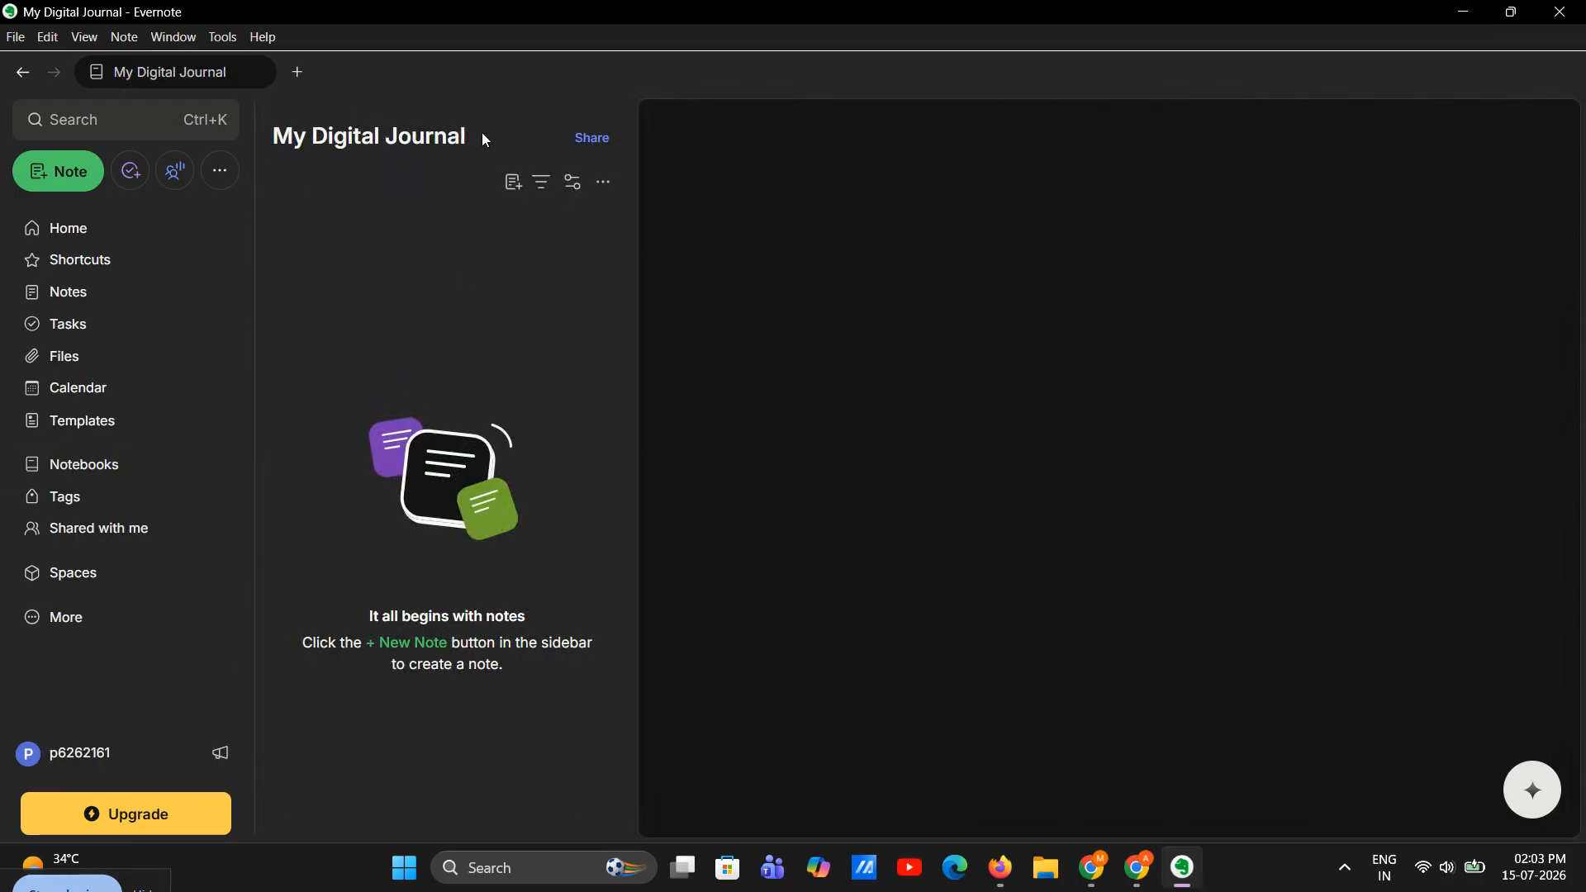
drag(482, 132, 277, 137)
click(319, 242)
click(513, 183)
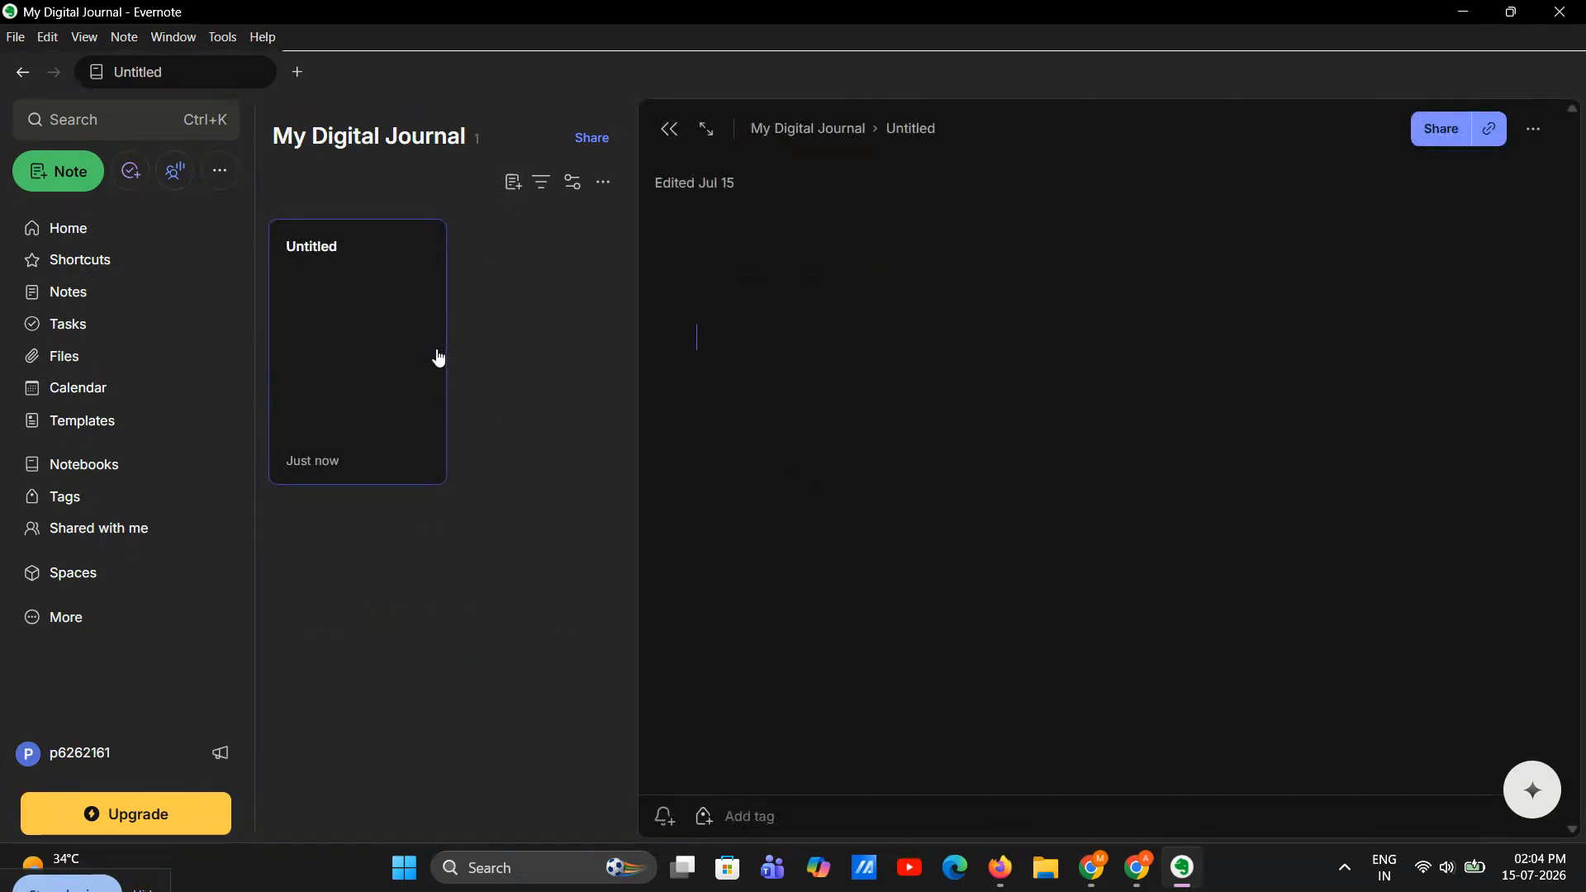
key(ctrl+v)
scroll(800, 301, up, 10)
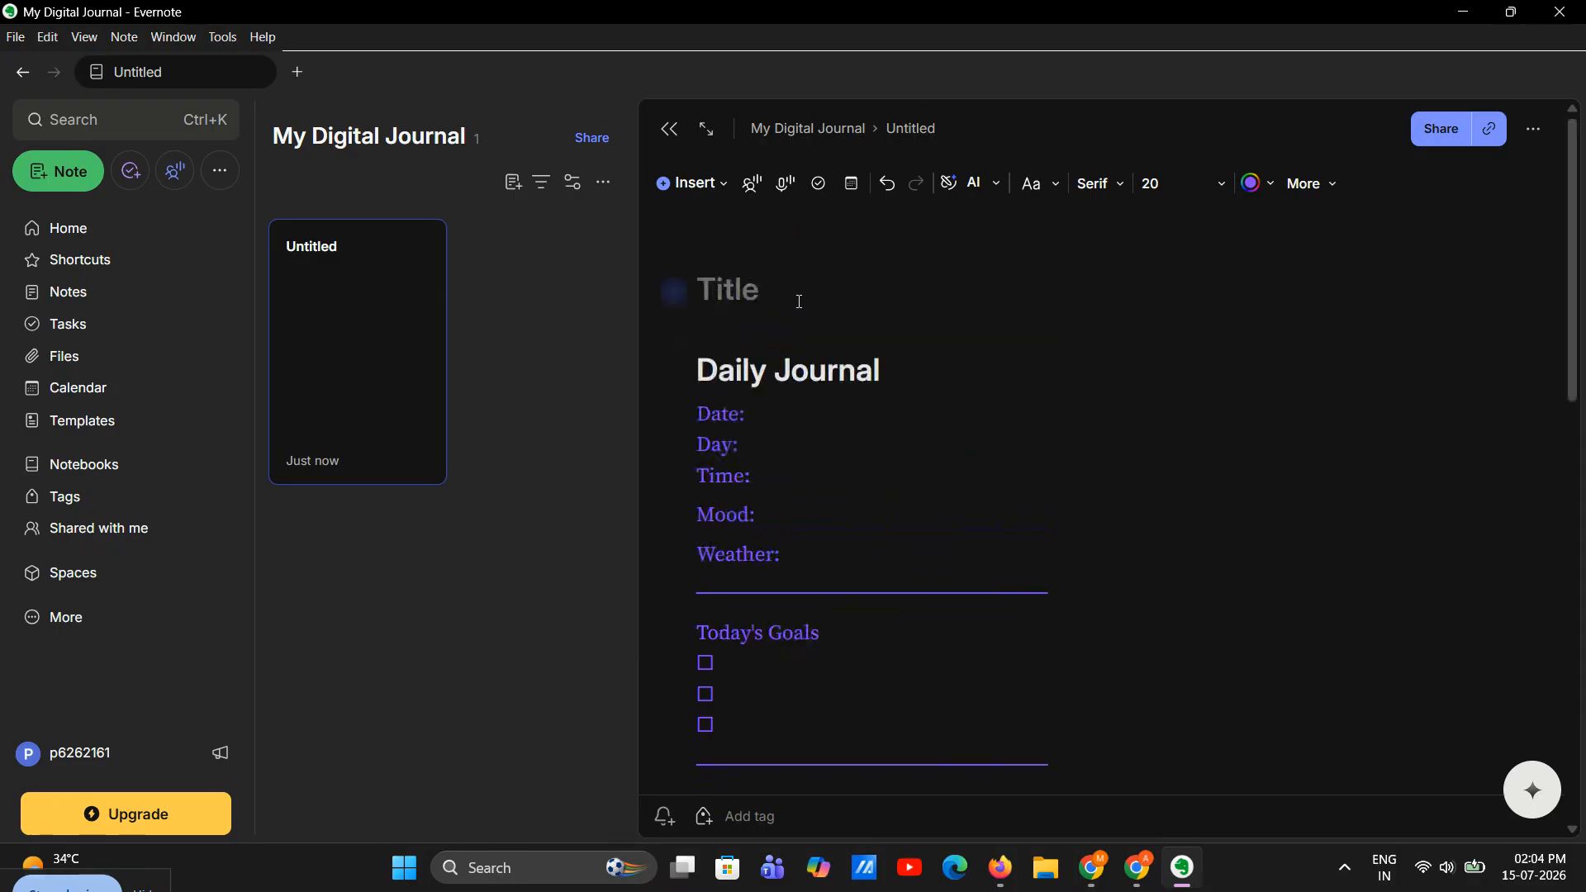
Move the "Daily Journal" heading from the note body into the note's title
click(755, 293)
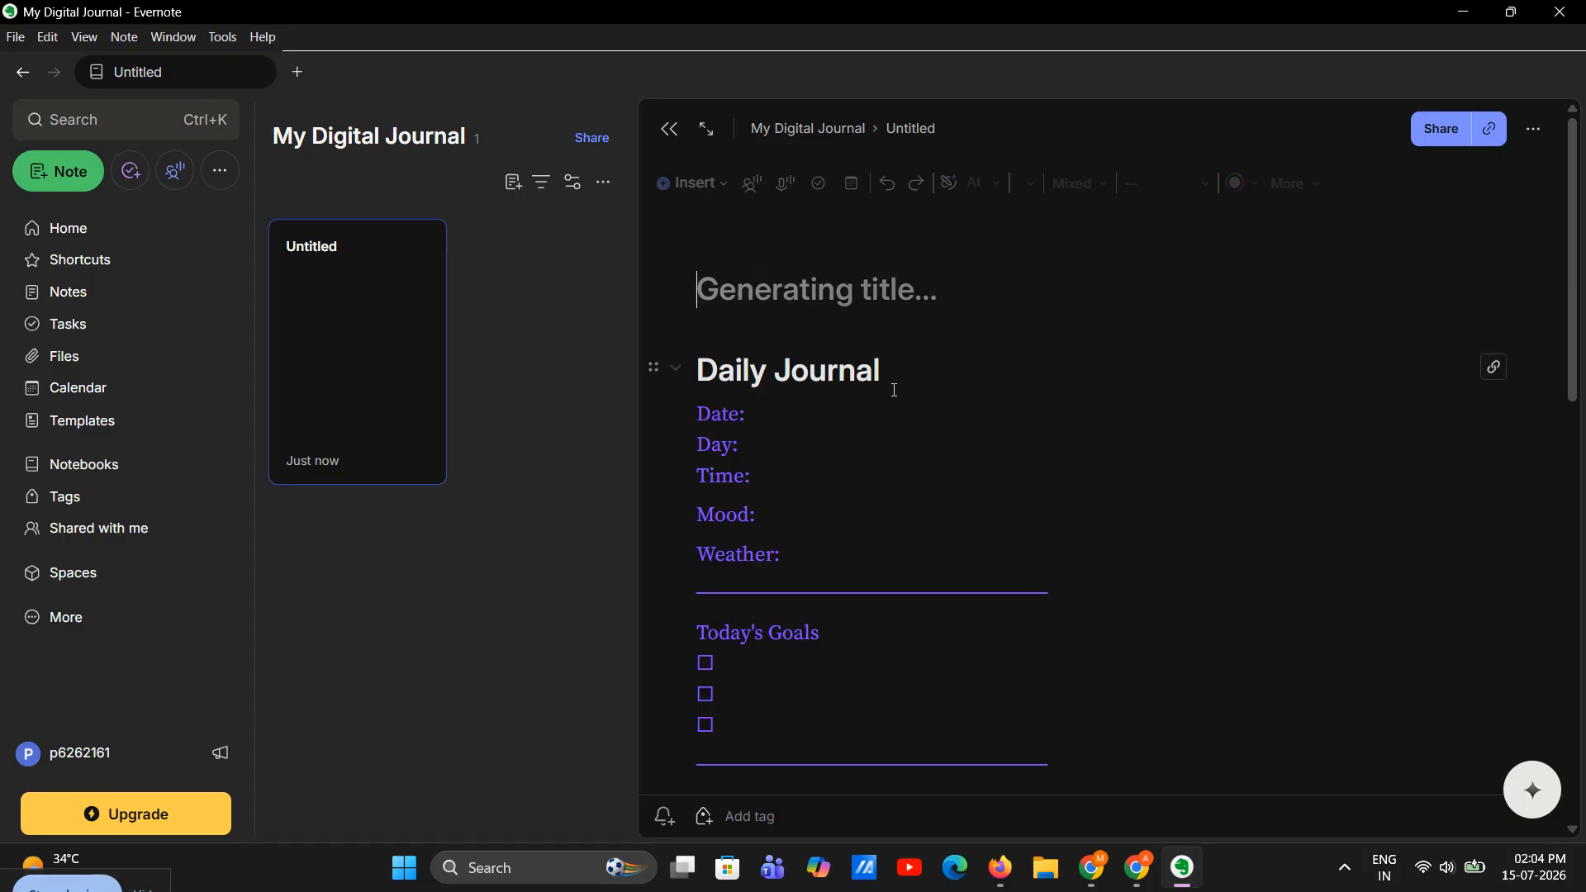
drag(895, 390, 698, 374)
click(777, 305)
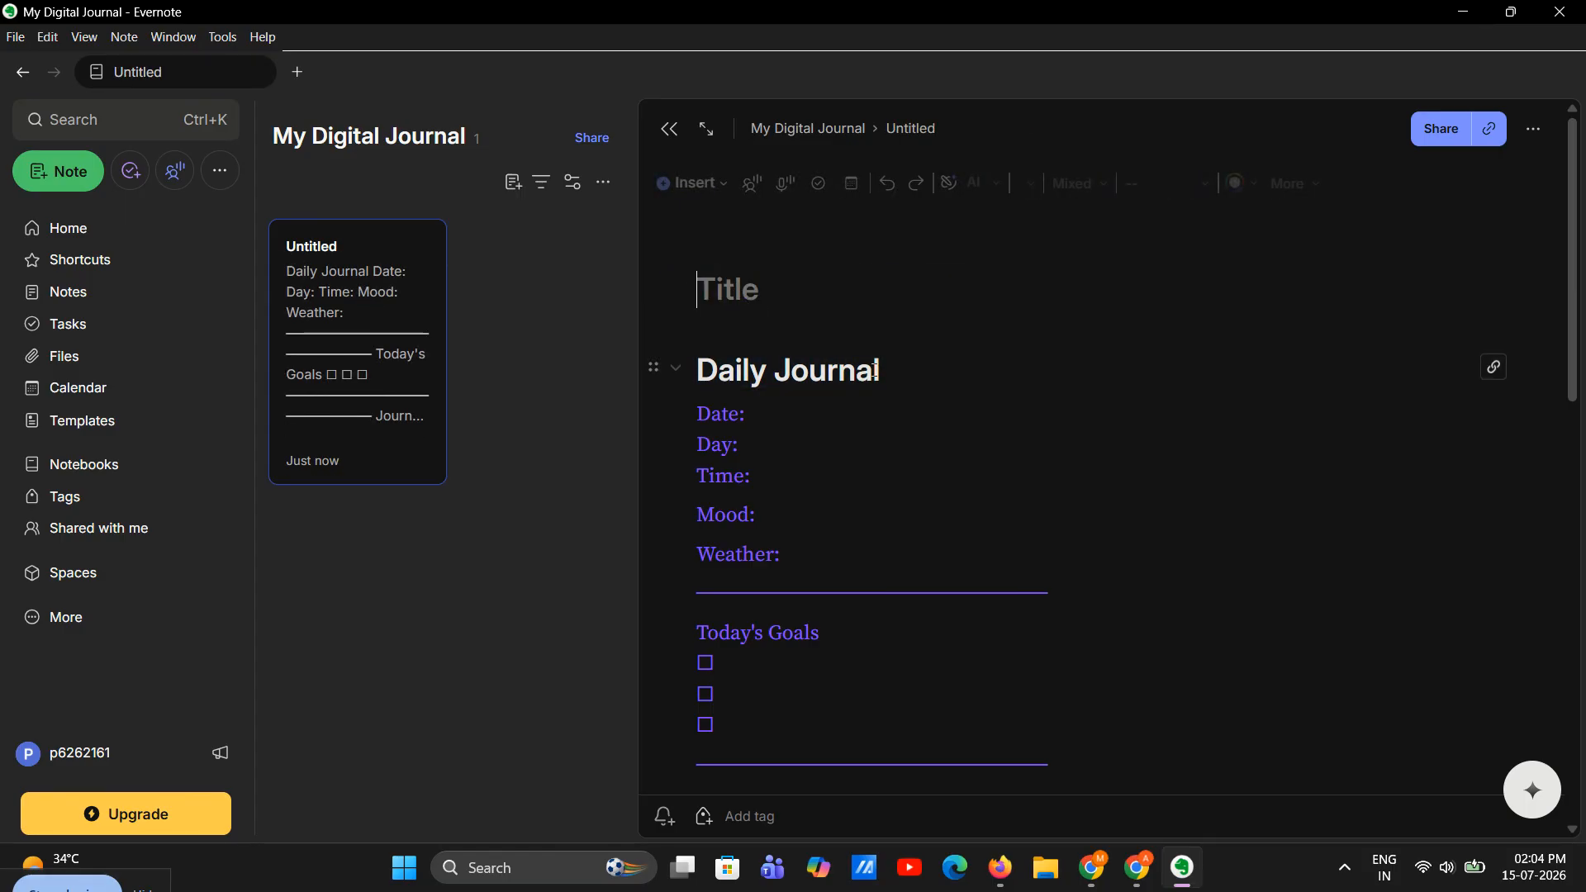
drag(874, 371, 683, 382)
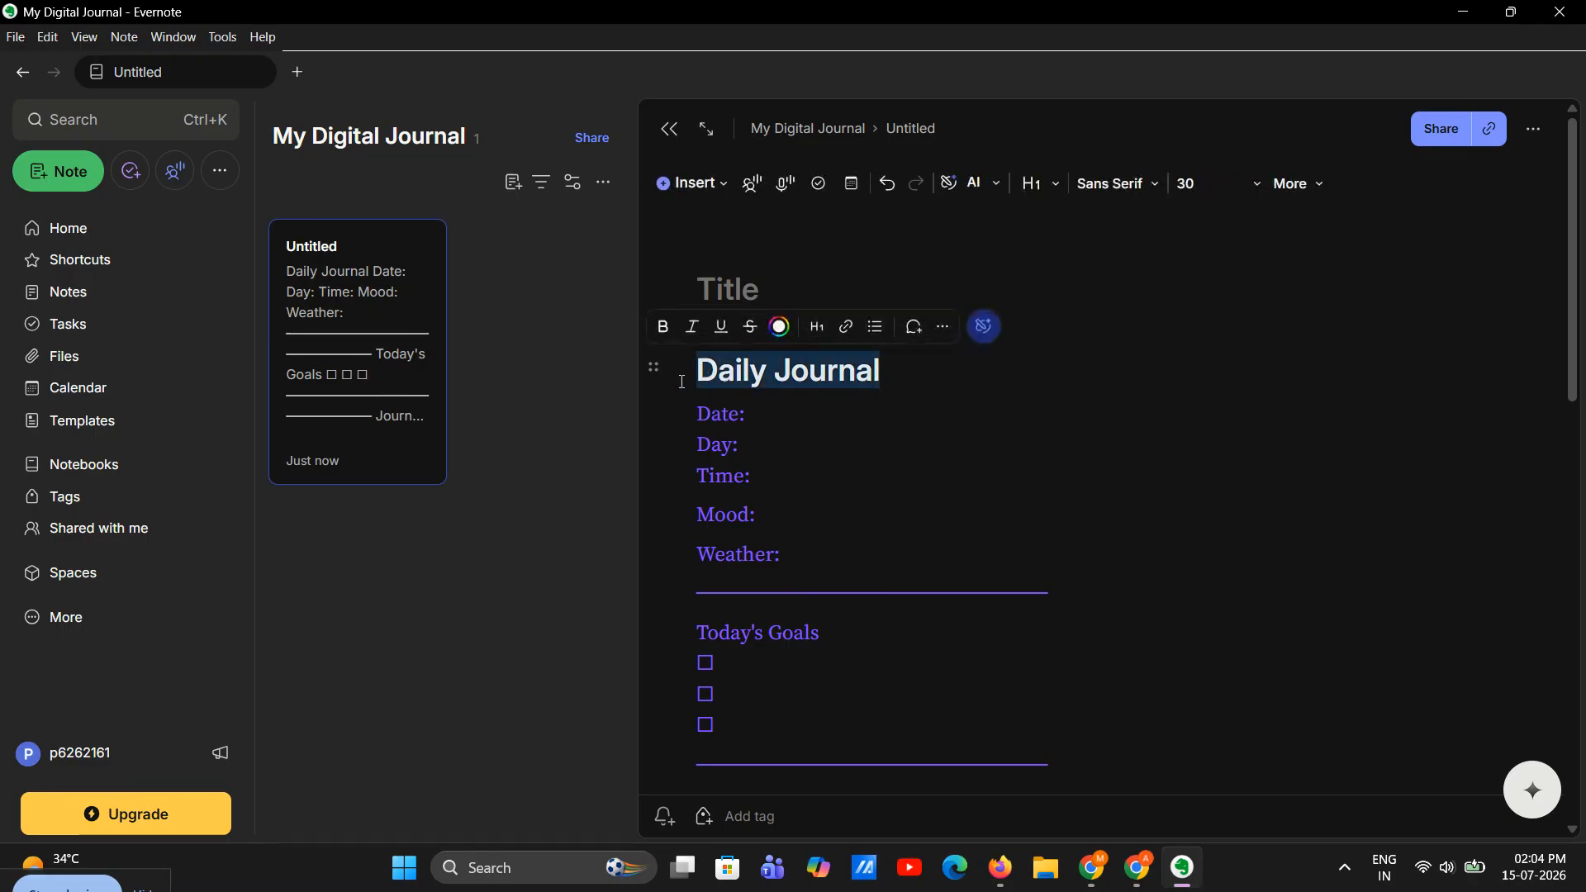
key(ctrl+x)
click(797, 330)
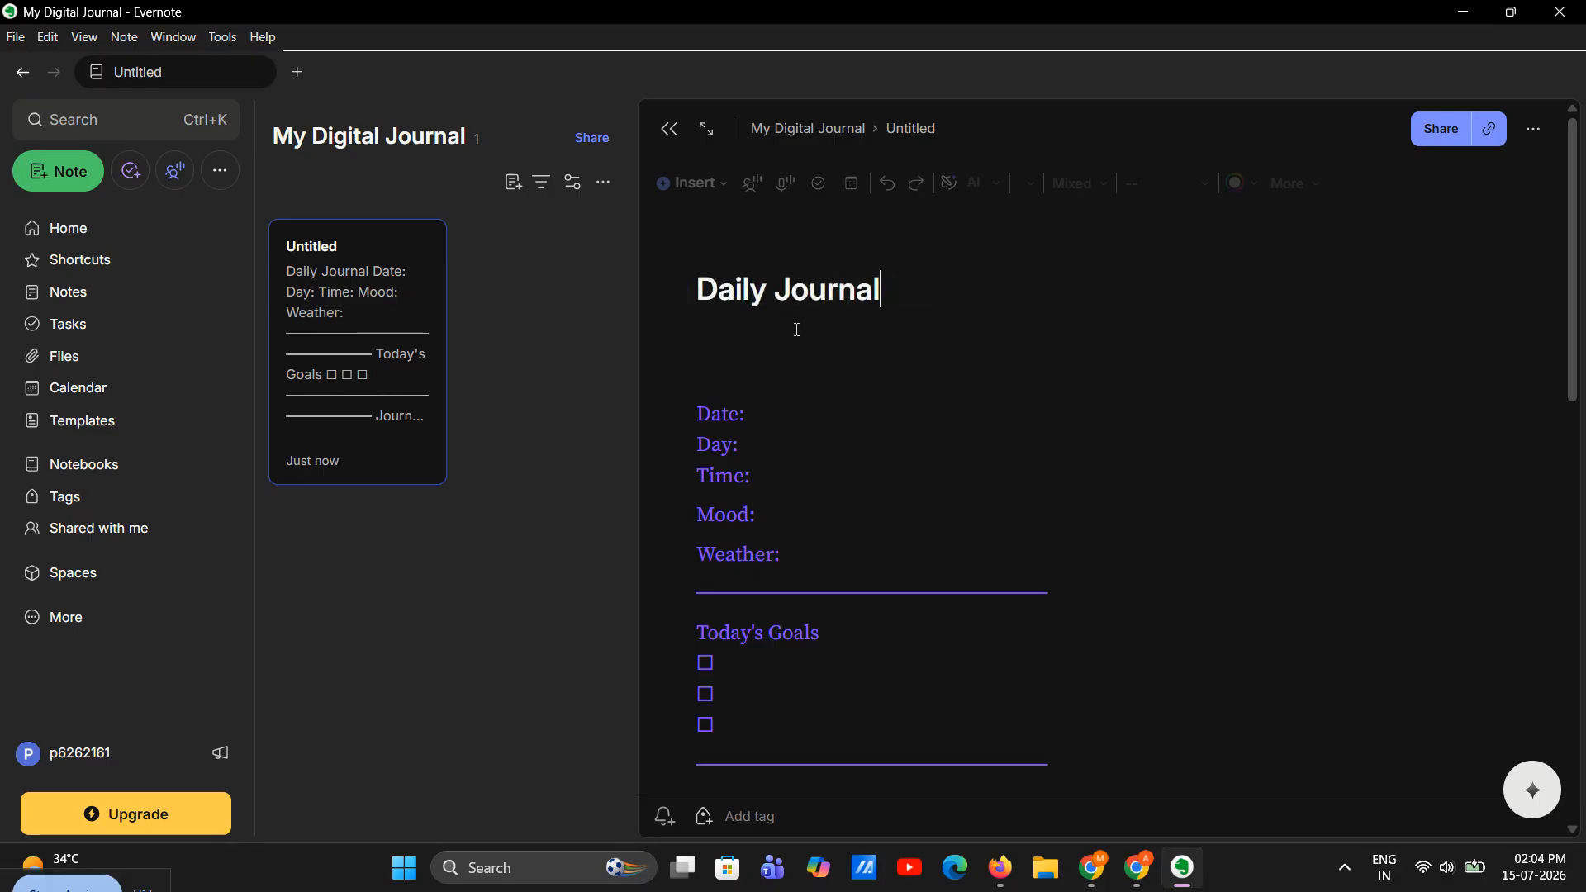
Change the text colour of the whole note body, from Date to Daily Rating, to light grey
click(704, 395)
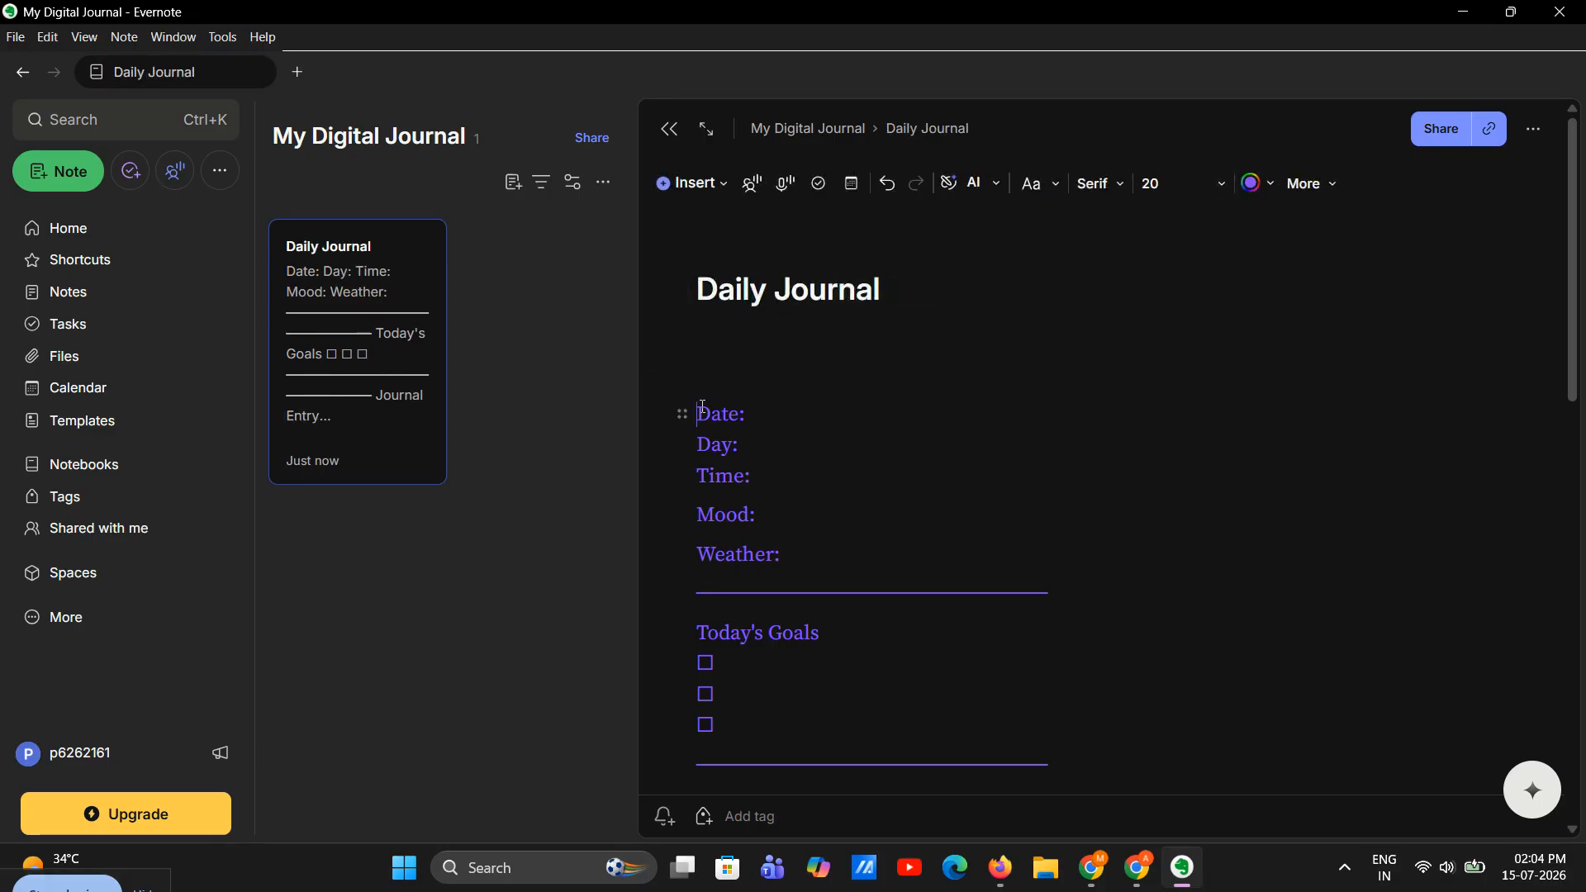
scroll(780, 413, down, 3)
scroll(789, 409, up, 3)
scroll(961, 500, down, 5)
scroll(961, 500, up, 5)
drag(700, 420, 1039, 686)
click(1264, 183)
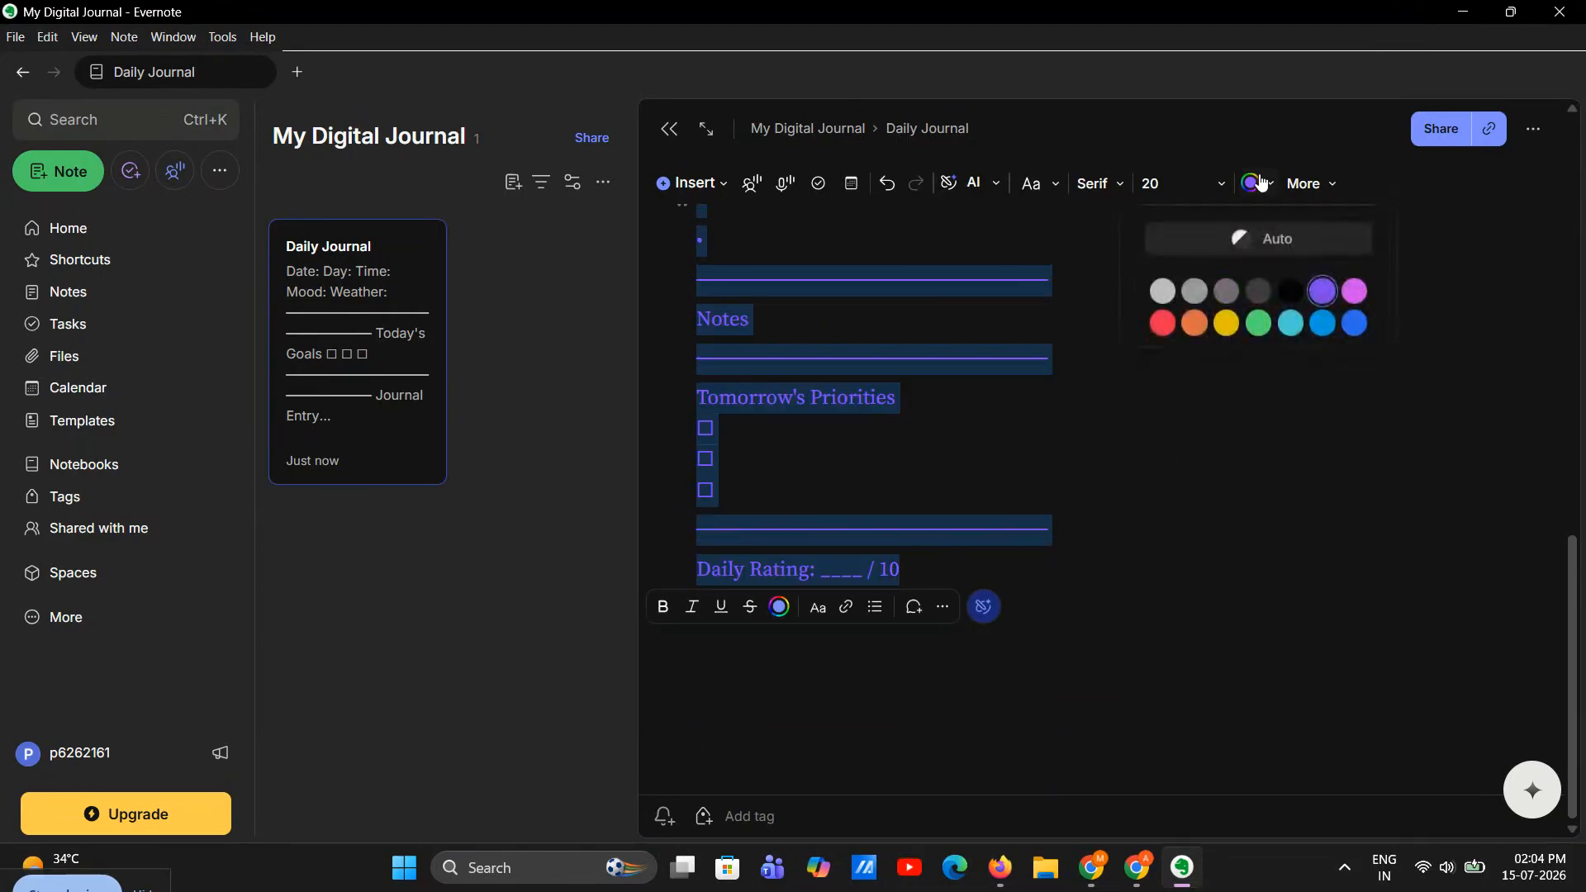
click(1166, 297)
scroll(925, 361, up, 10)
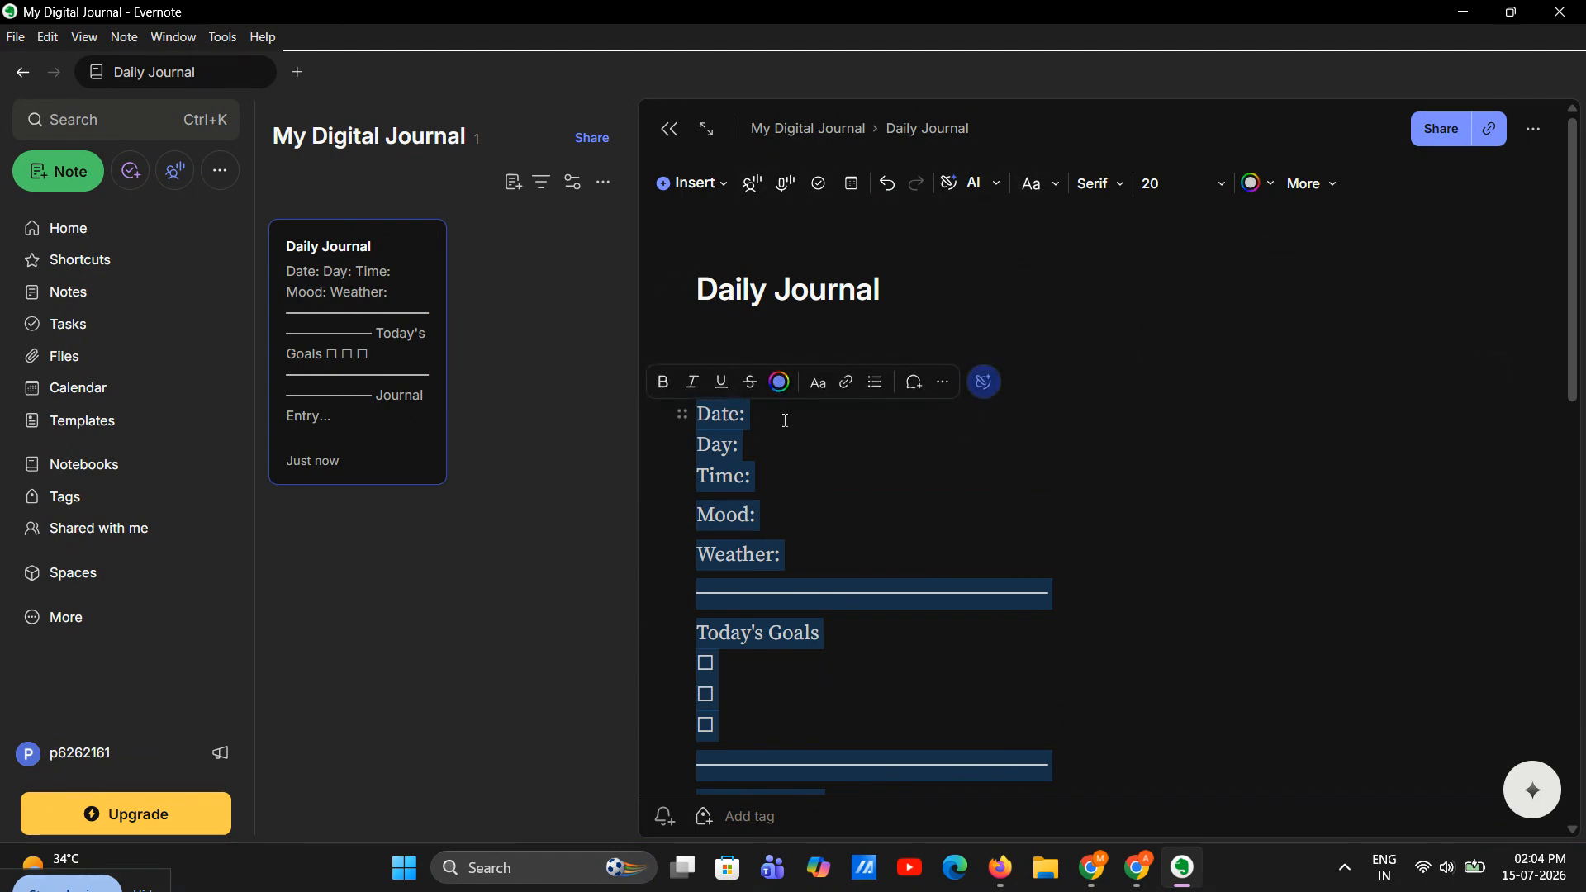
Try to format the "Date:" line as a bulleted list and undo it
drag(754, 414, 696, 415)
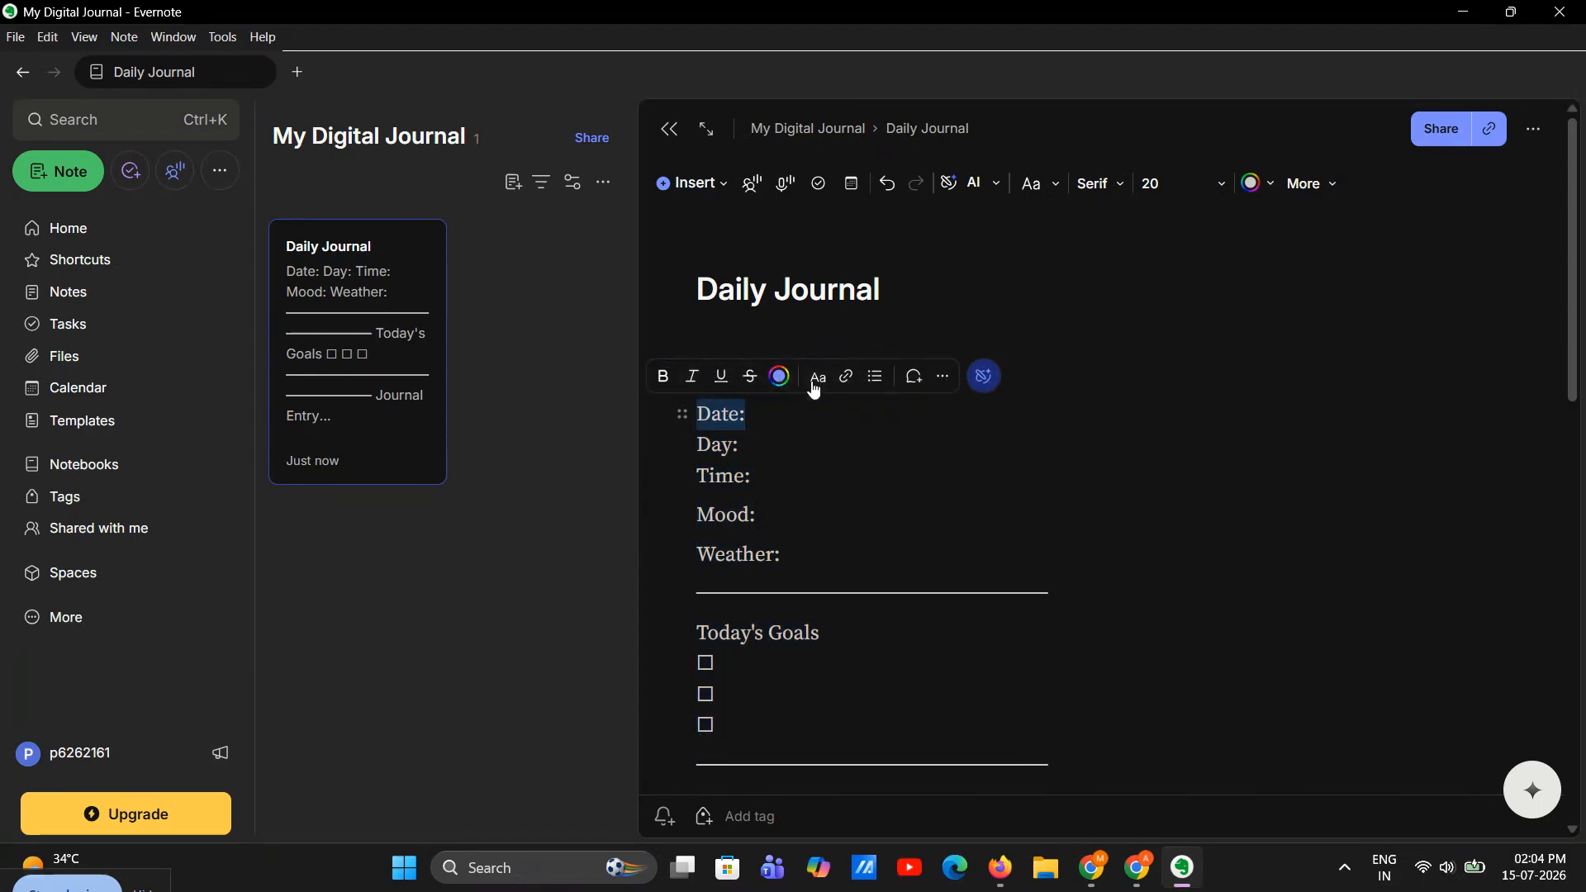
click(877, 376)
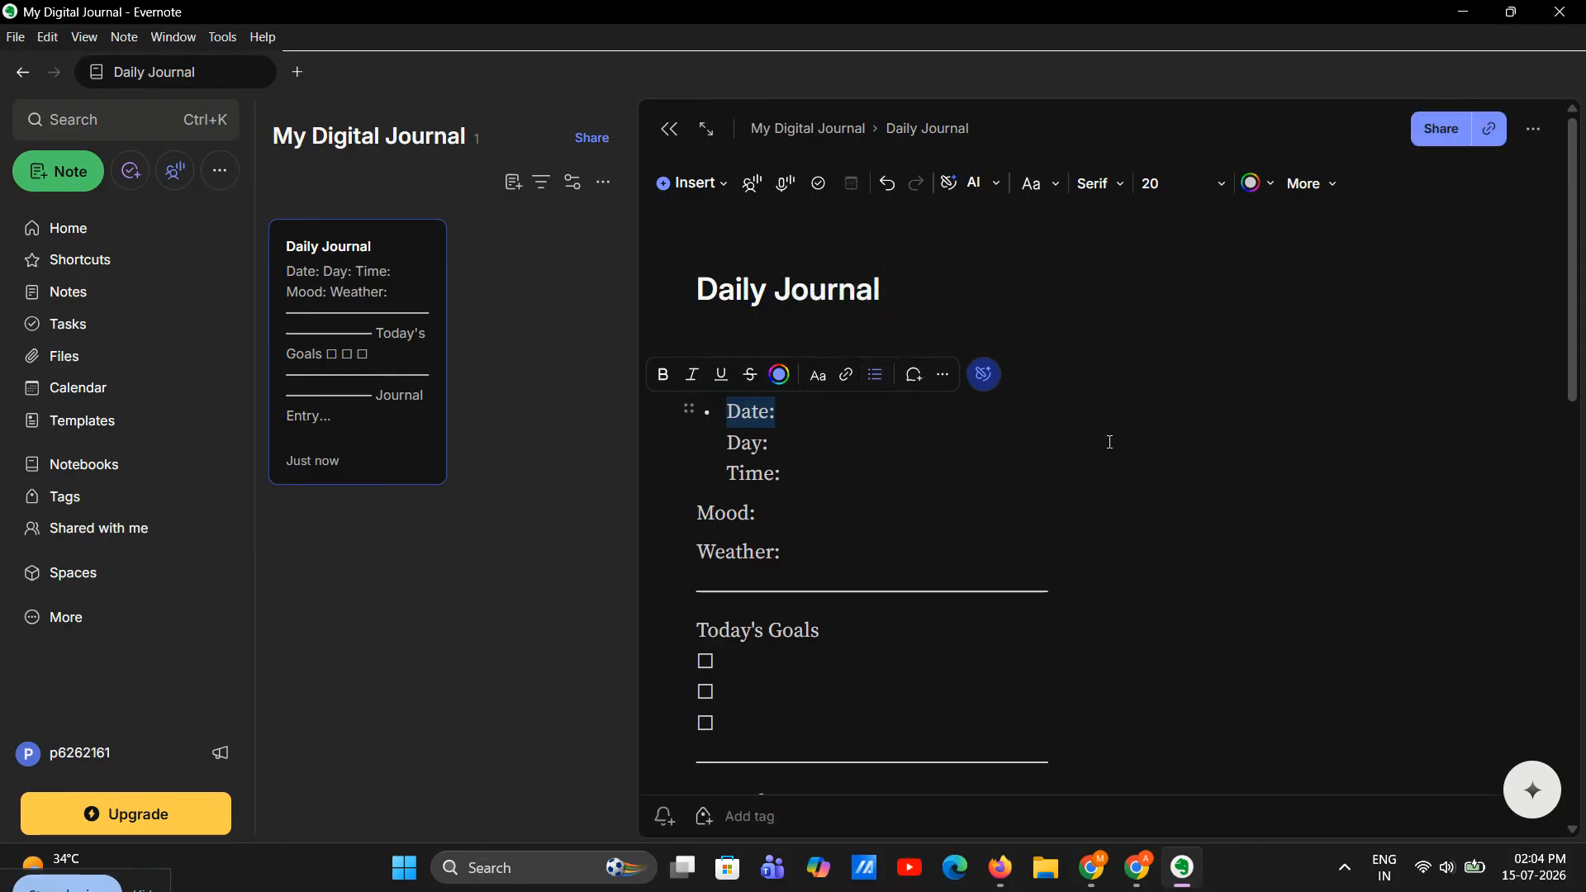
key(ctrl+z)
key(Down)
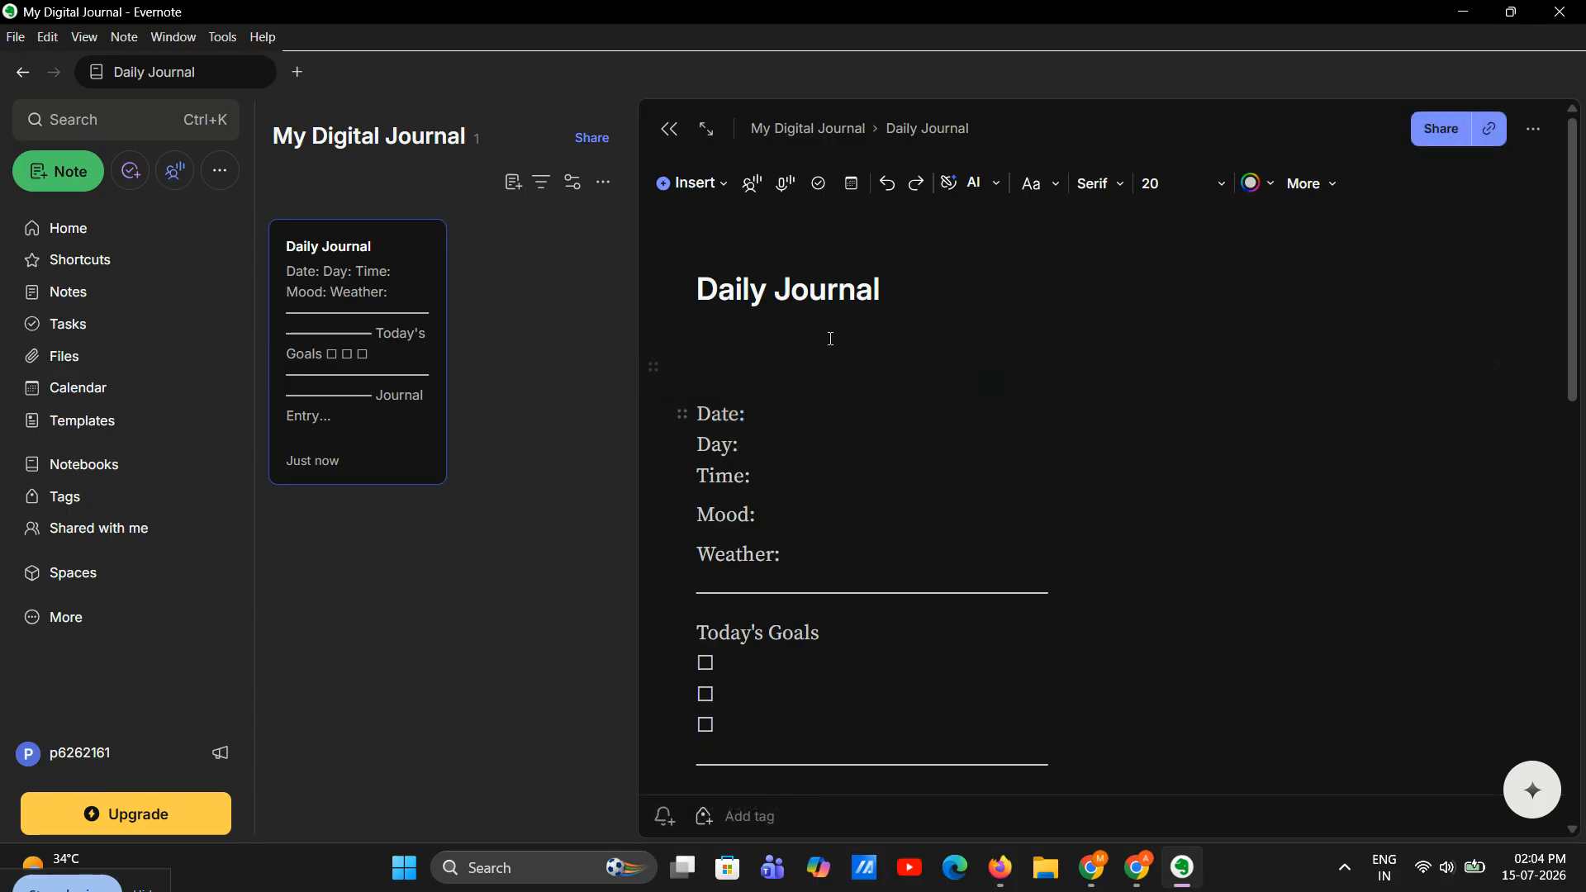
Save the Daily Journal note as a template and add a new blank note to the notebook
scroll(864, 446, down, 10)
scroll(864, 446, up, 10)
click(1537, 132)
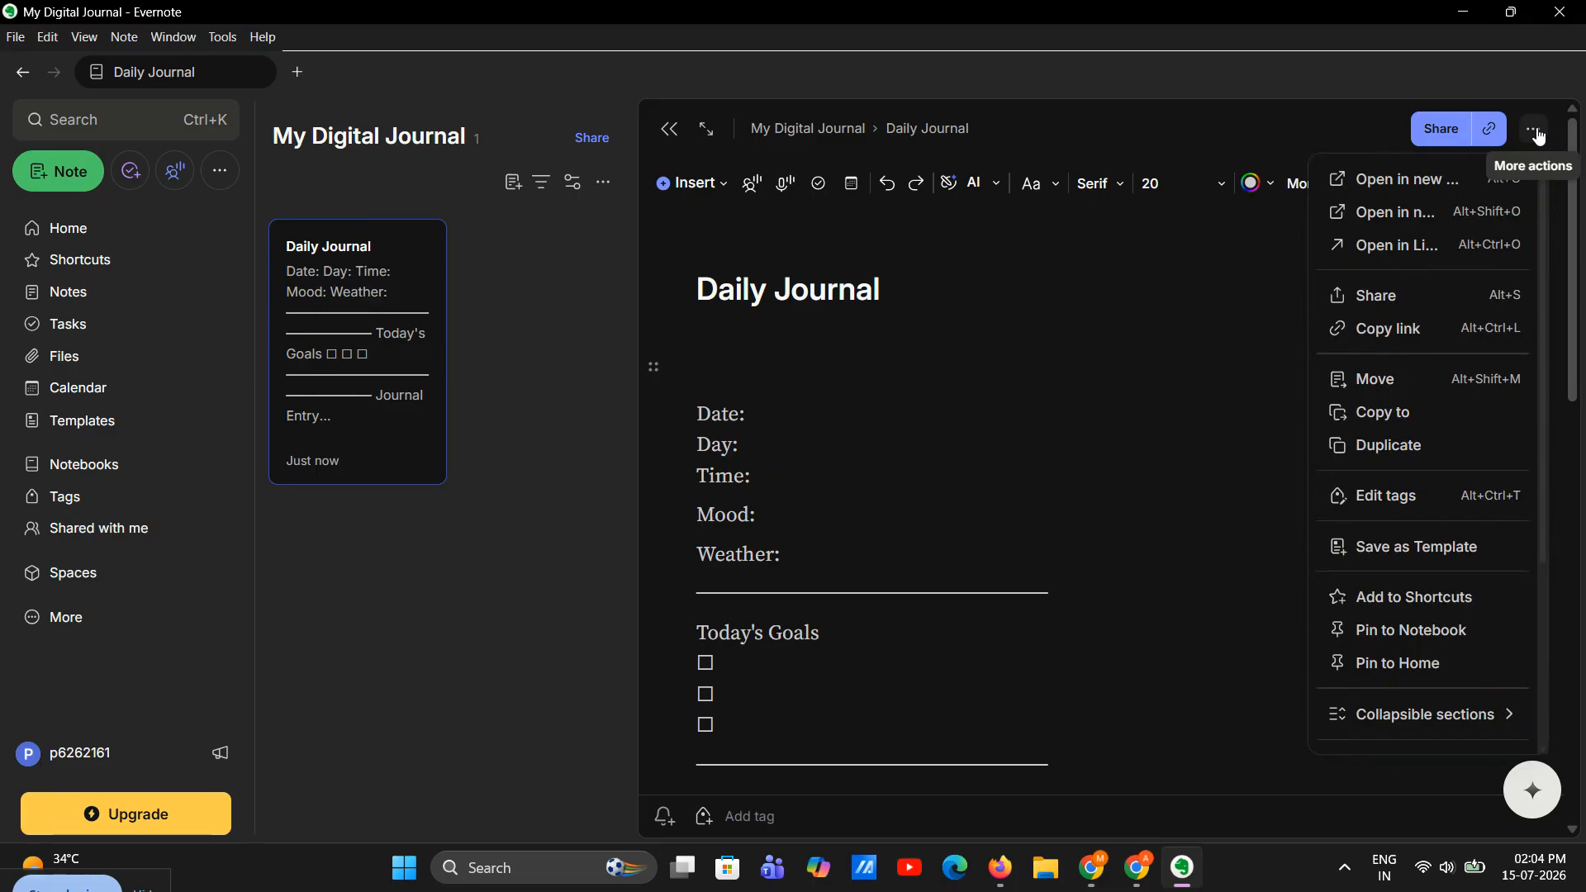
click(1425, 547)
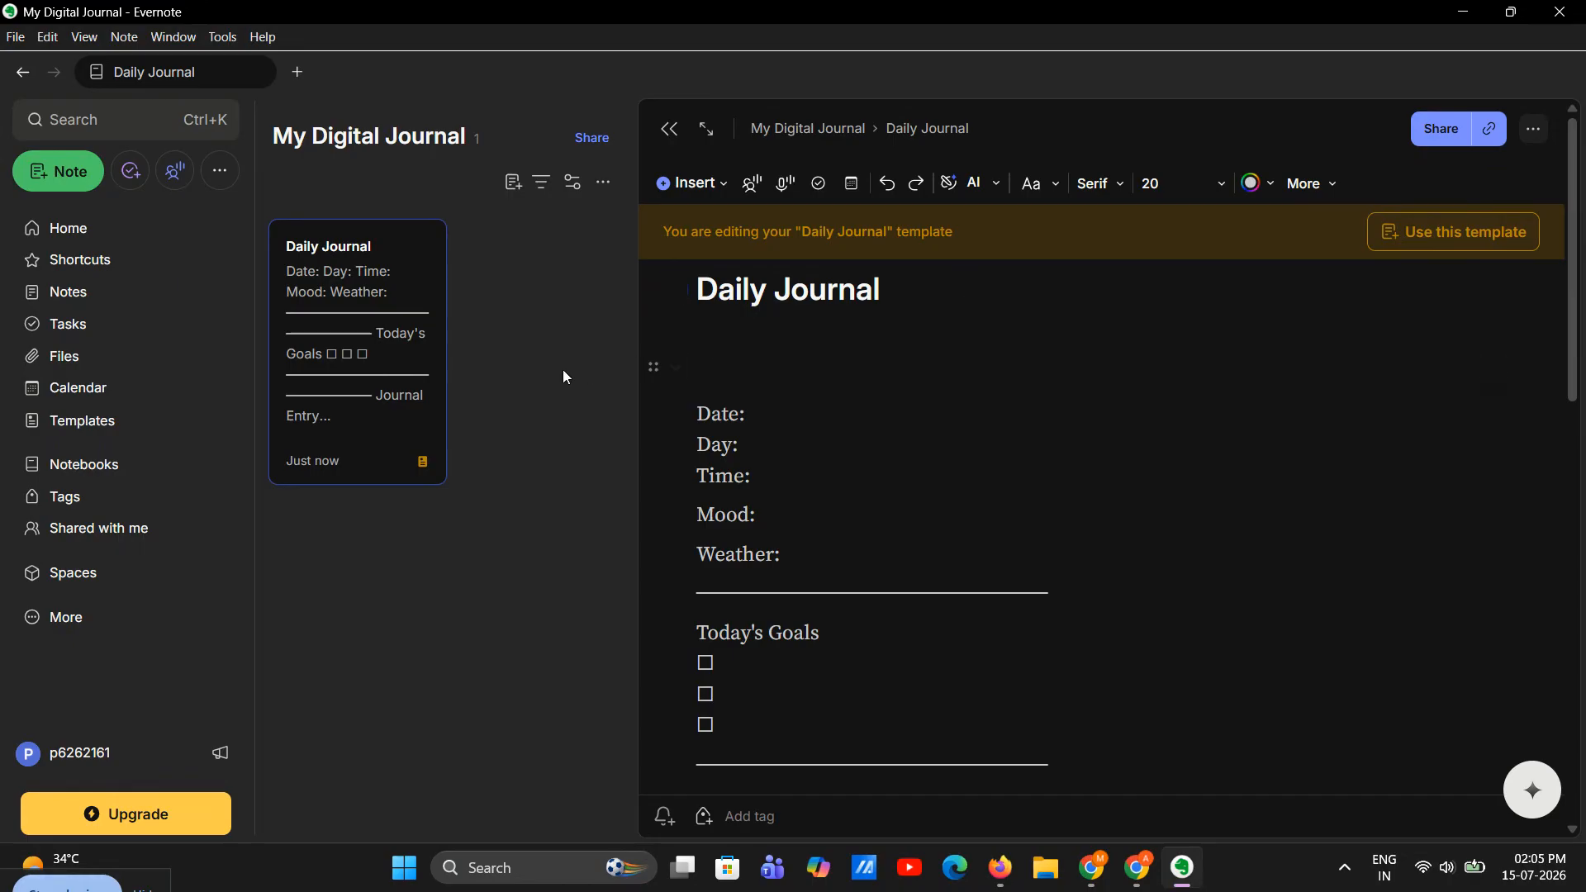
click(513, 182)
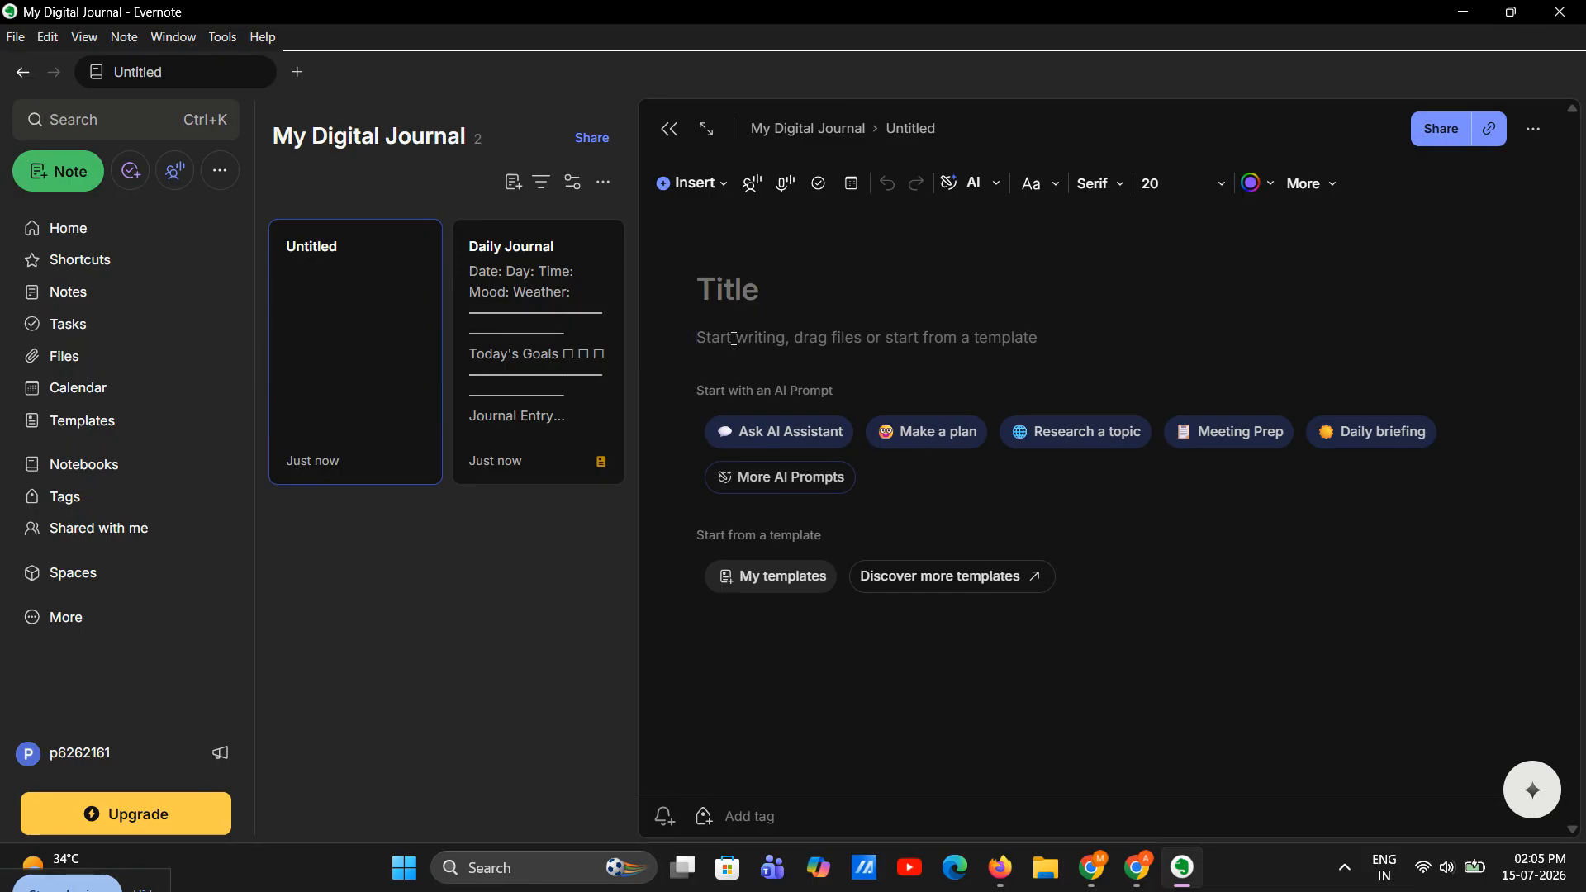
key(alt+shift+d)
key(BackSpace)
key(BackSpace)
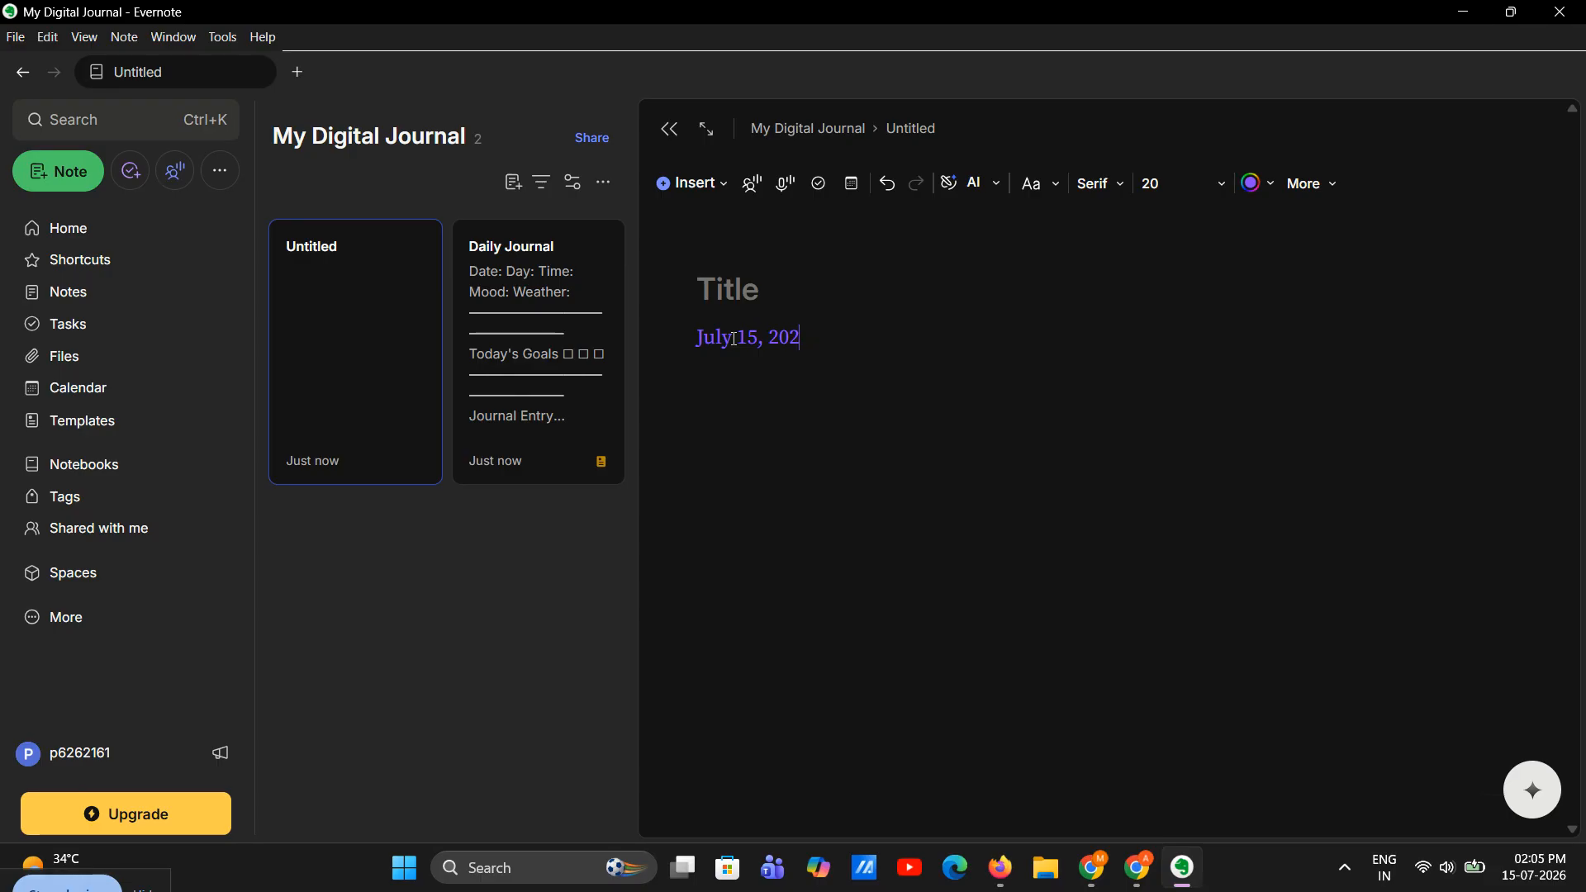
key(BackSpace)
key(BackSpace)
key(BackSpace)
key(BackSpace)
key(BackSpace)
key(BackSpace)
key(BackSpace)
key(BackSpace)
key(BackSpace)
key(BackSpace)
key(BackSpace)
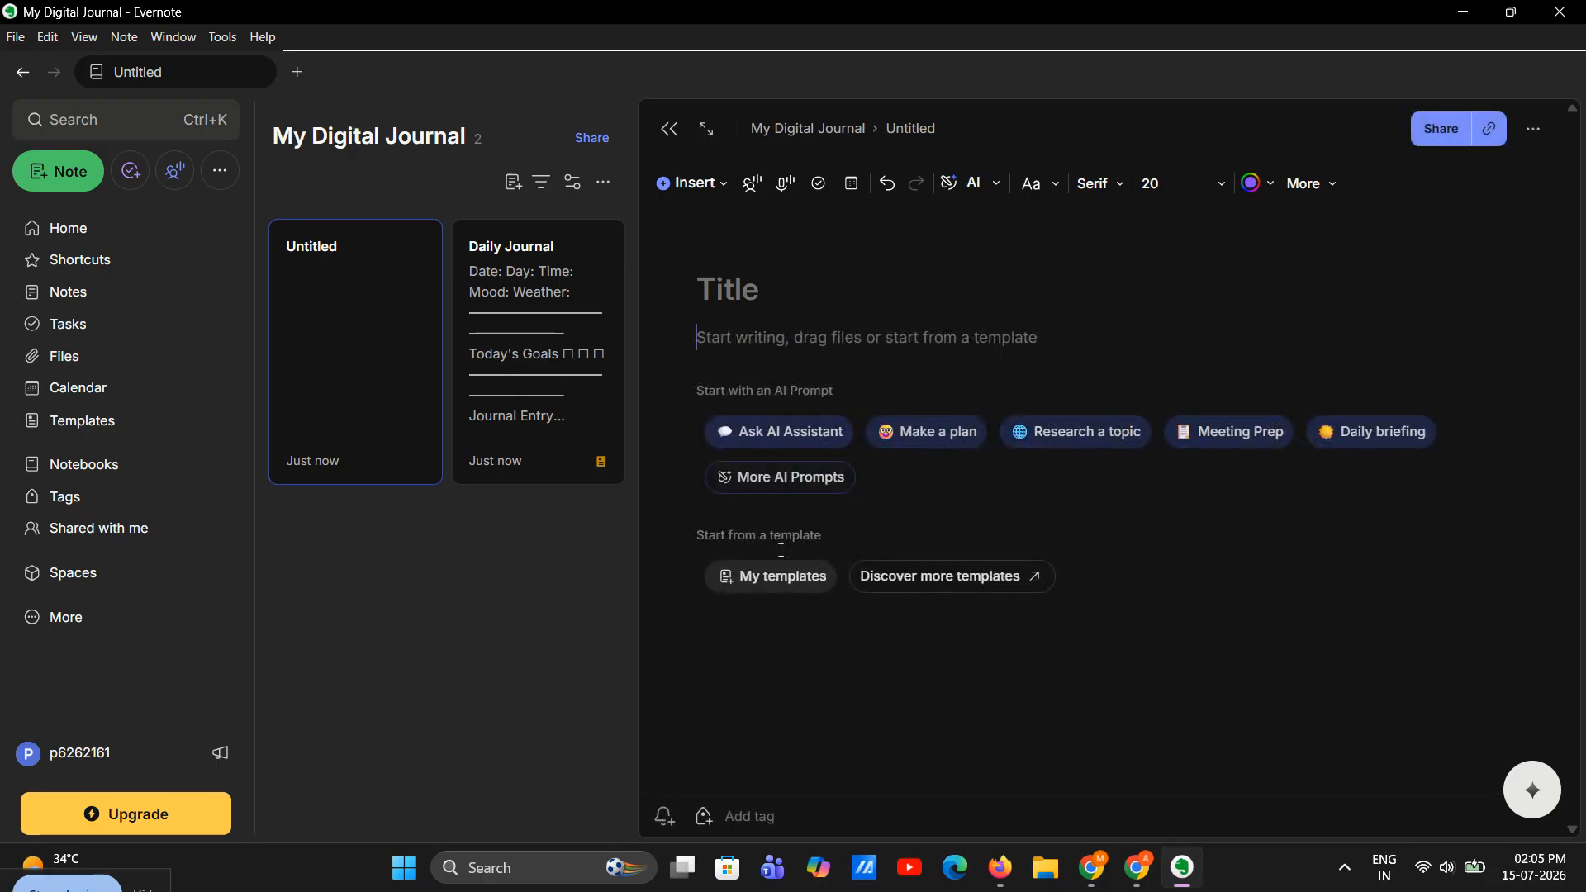
Apply the saved Daily Journal template to the blank note
click(784, 584)
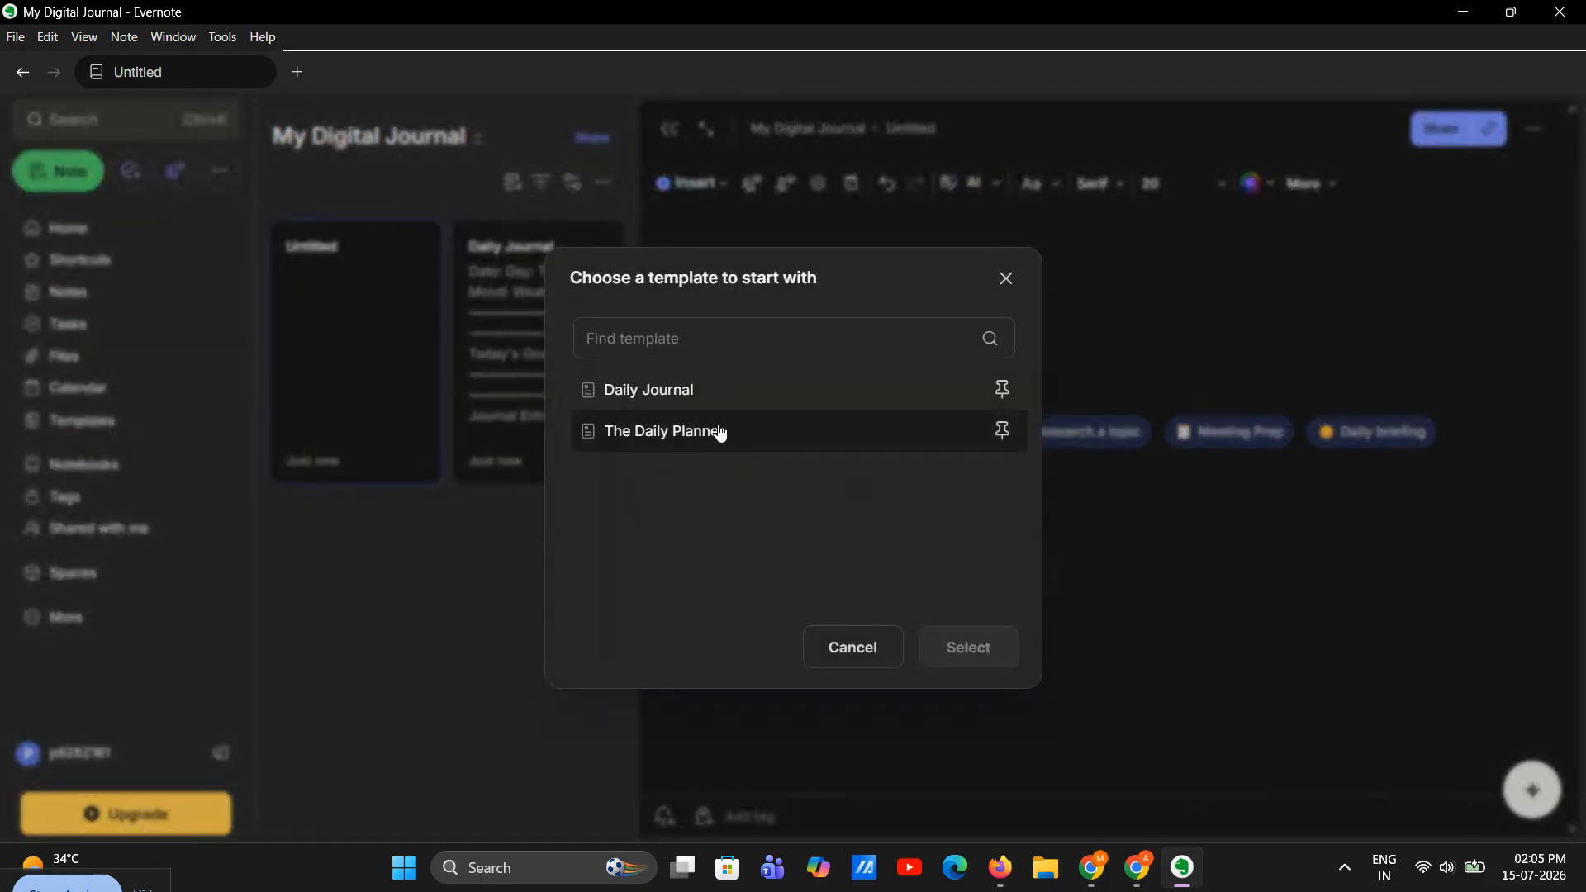
click(685, 398)
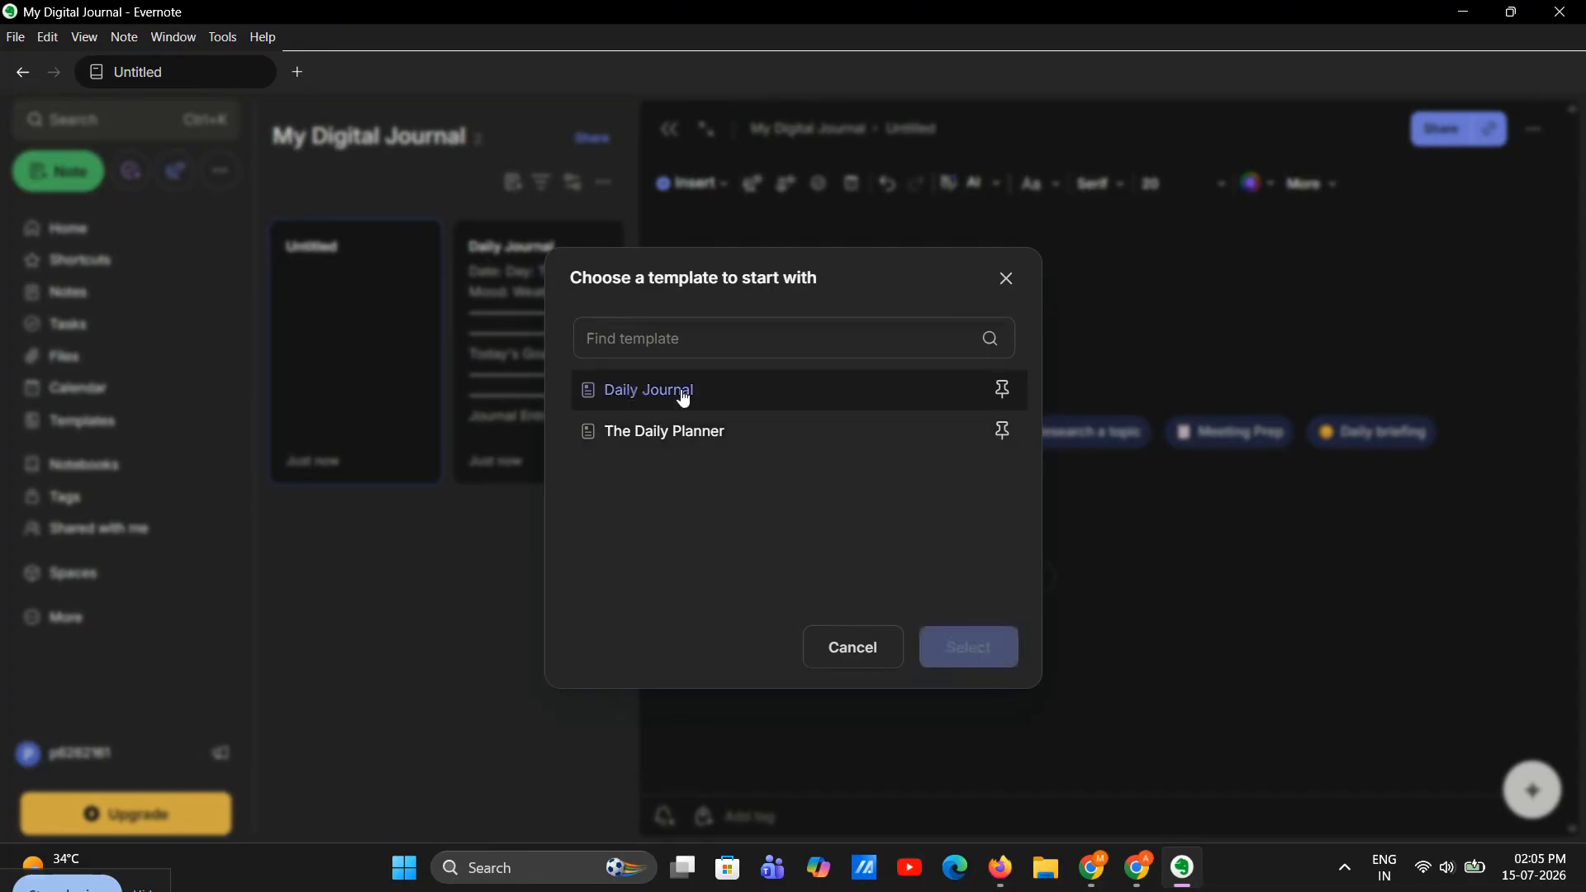
click(932, 645)
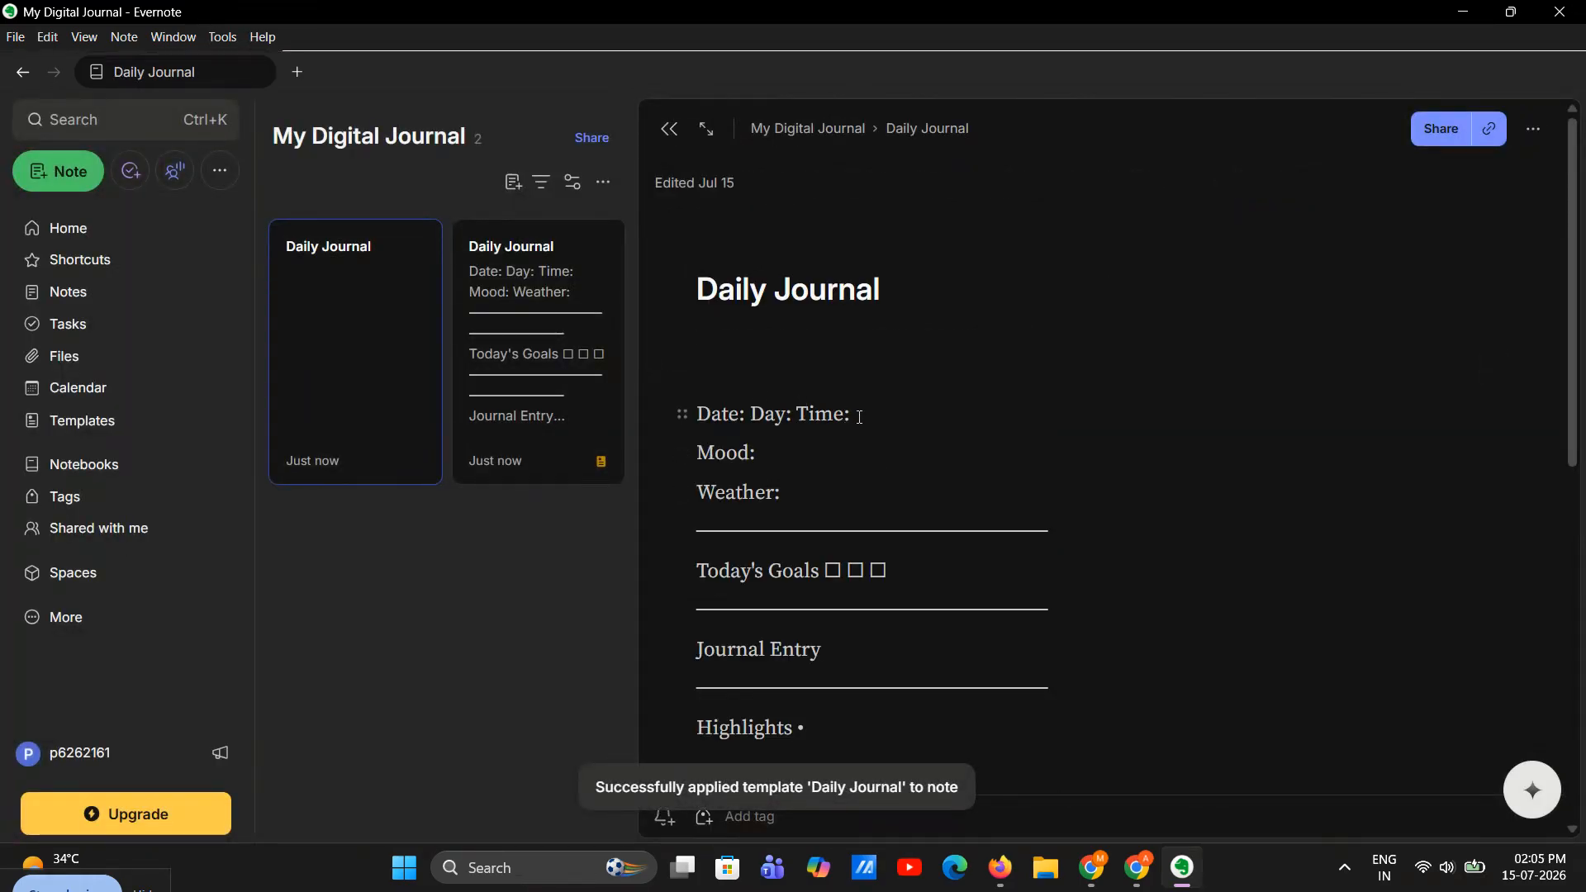
Remove the Day and Time fields from the Date line and insert the current date, July 15, 2026, after "Date:"
drag(855, 415, 753, 413)
key(BackSpace)
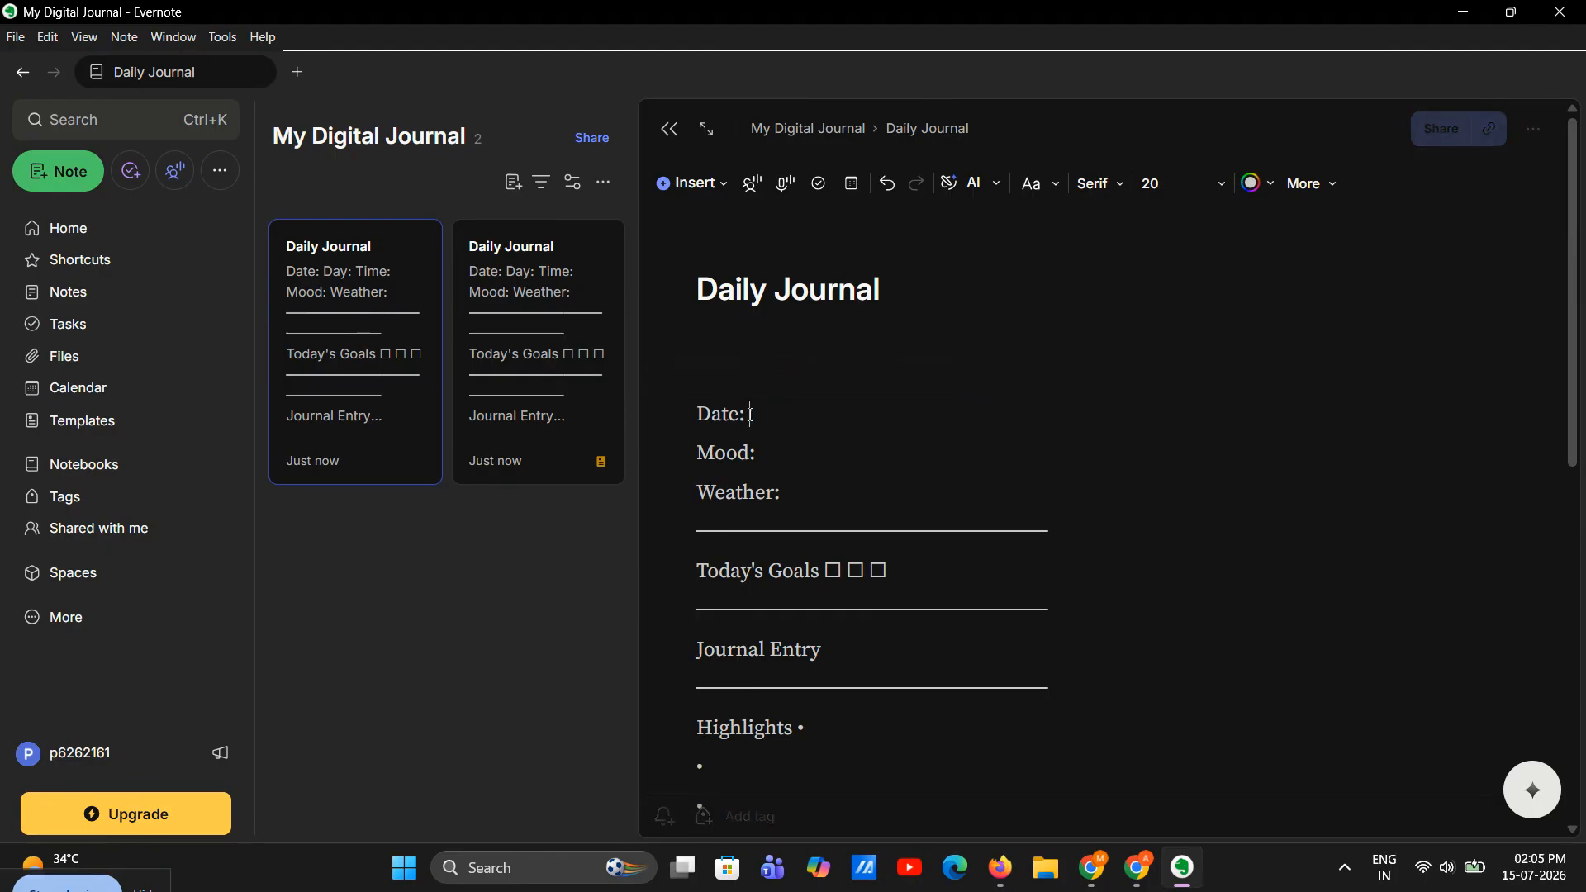
key(alt+shift+d)
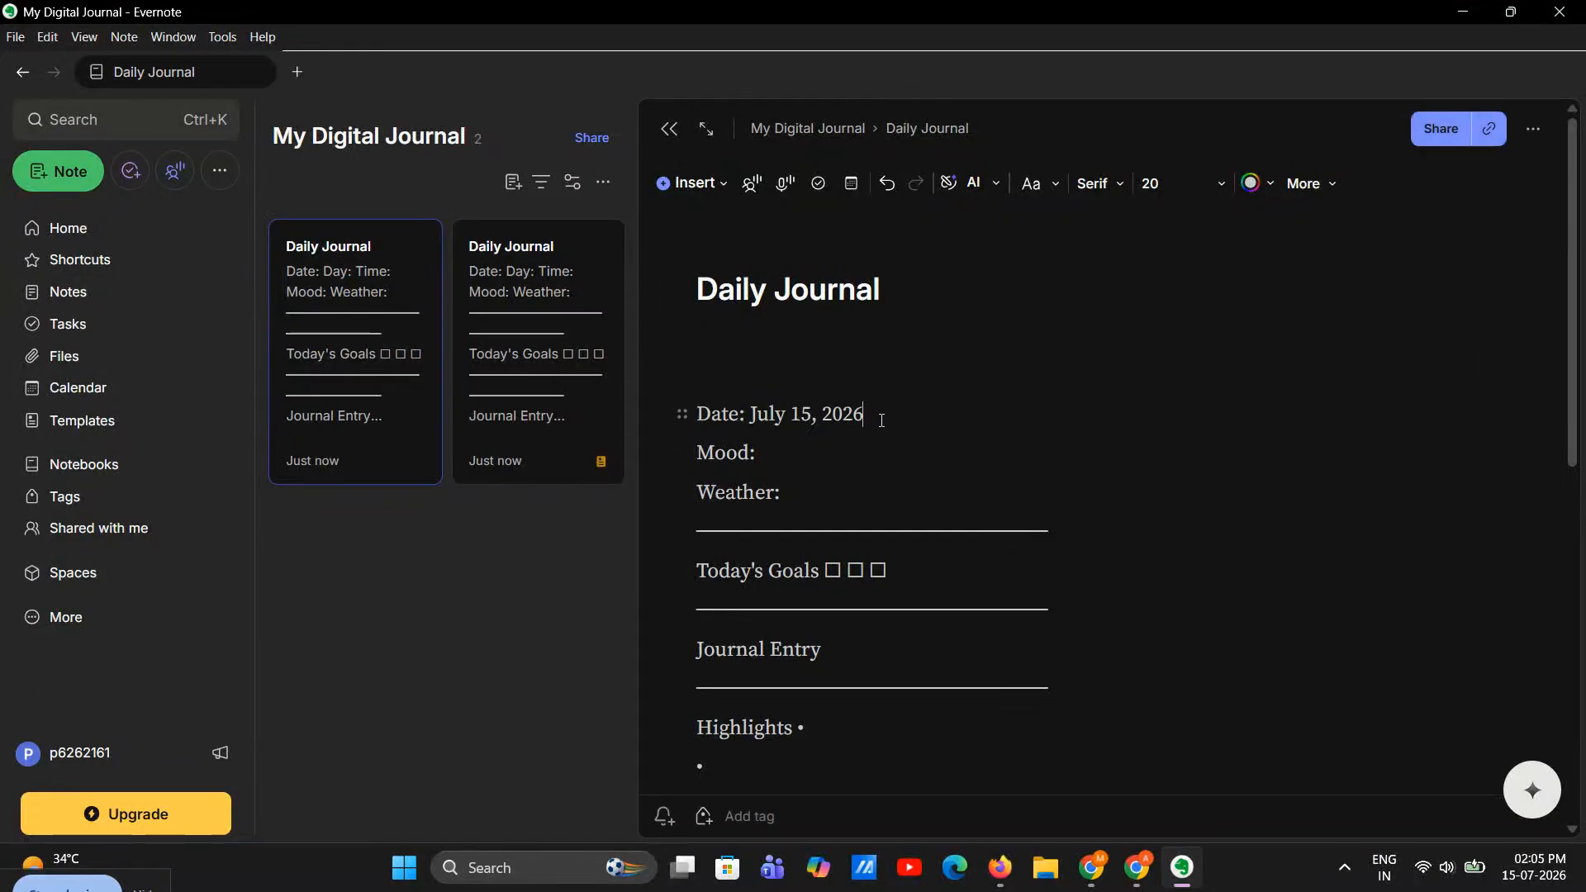
click(694, 183)
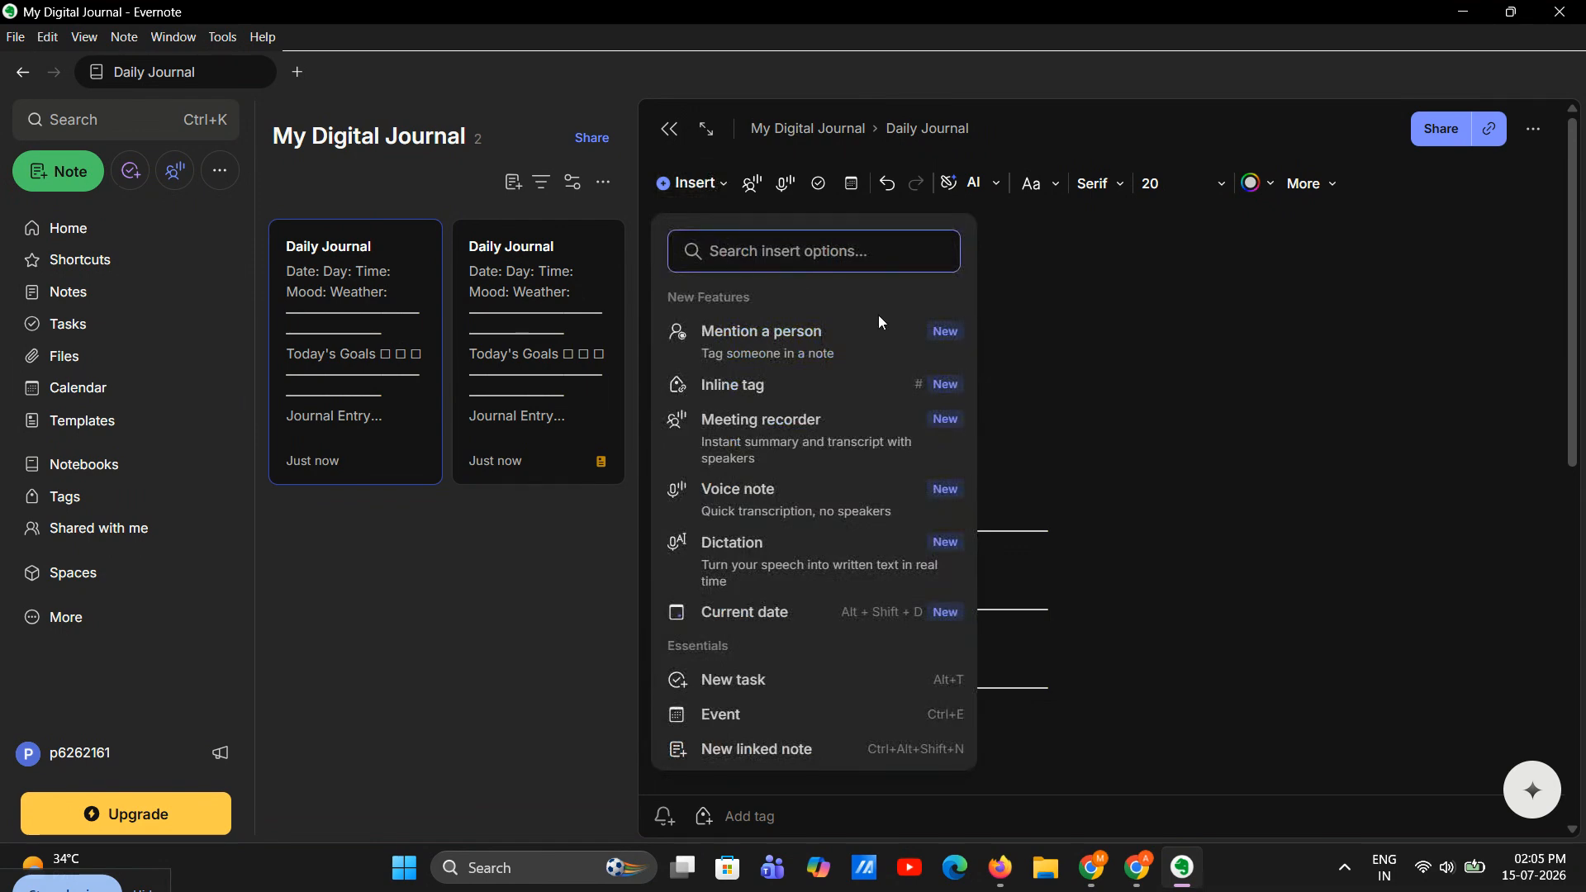
click(1091, 357)
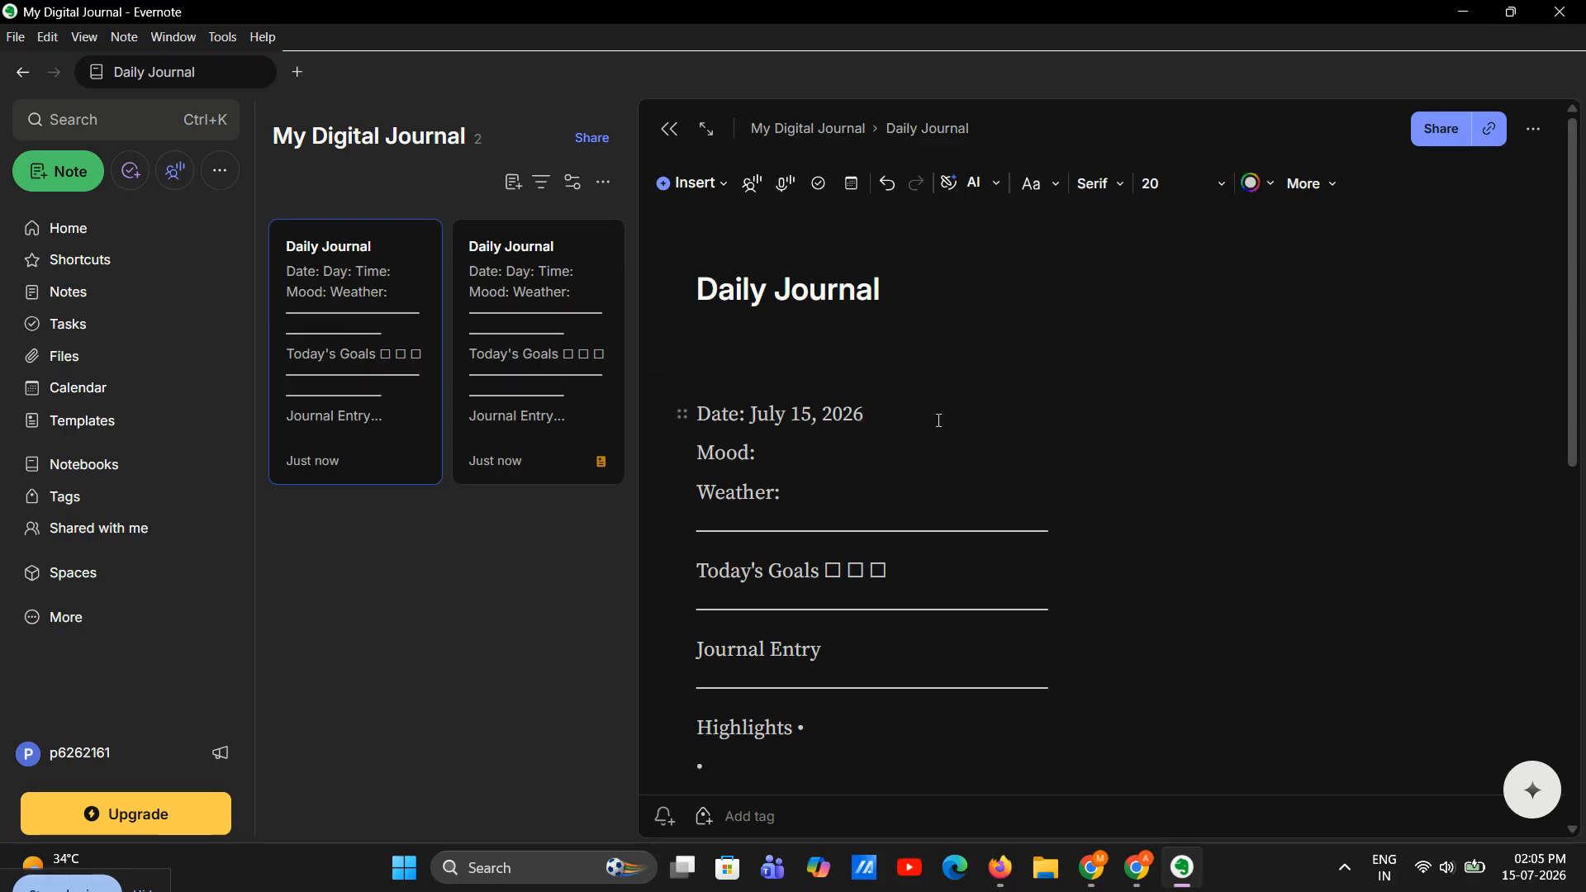
scroll(927, 417, down, 6)
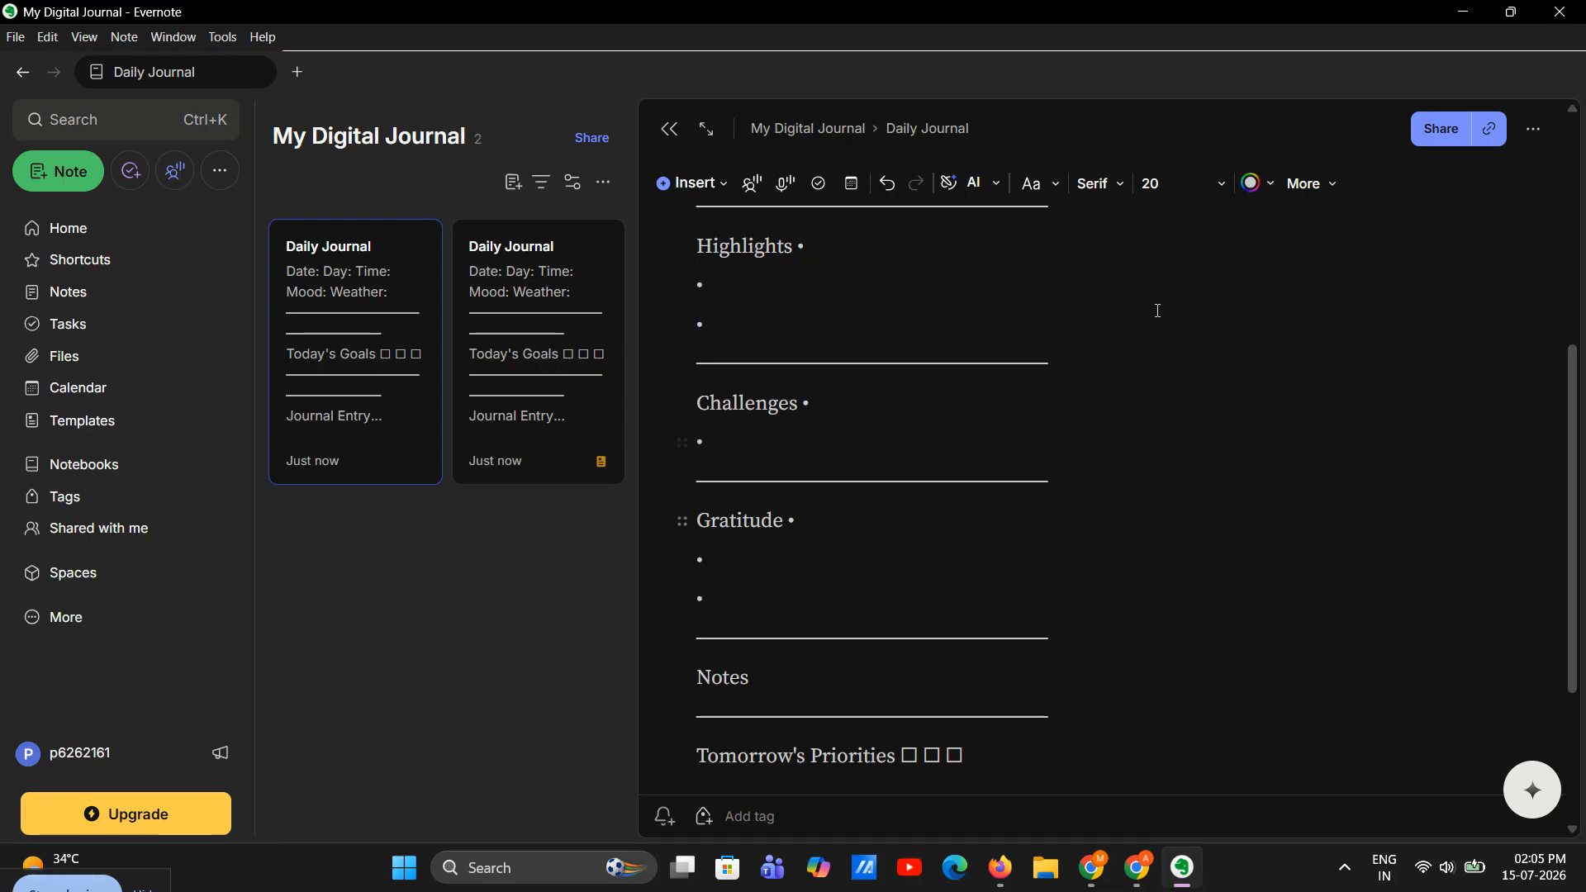
scroll(927, 471, down, 3)
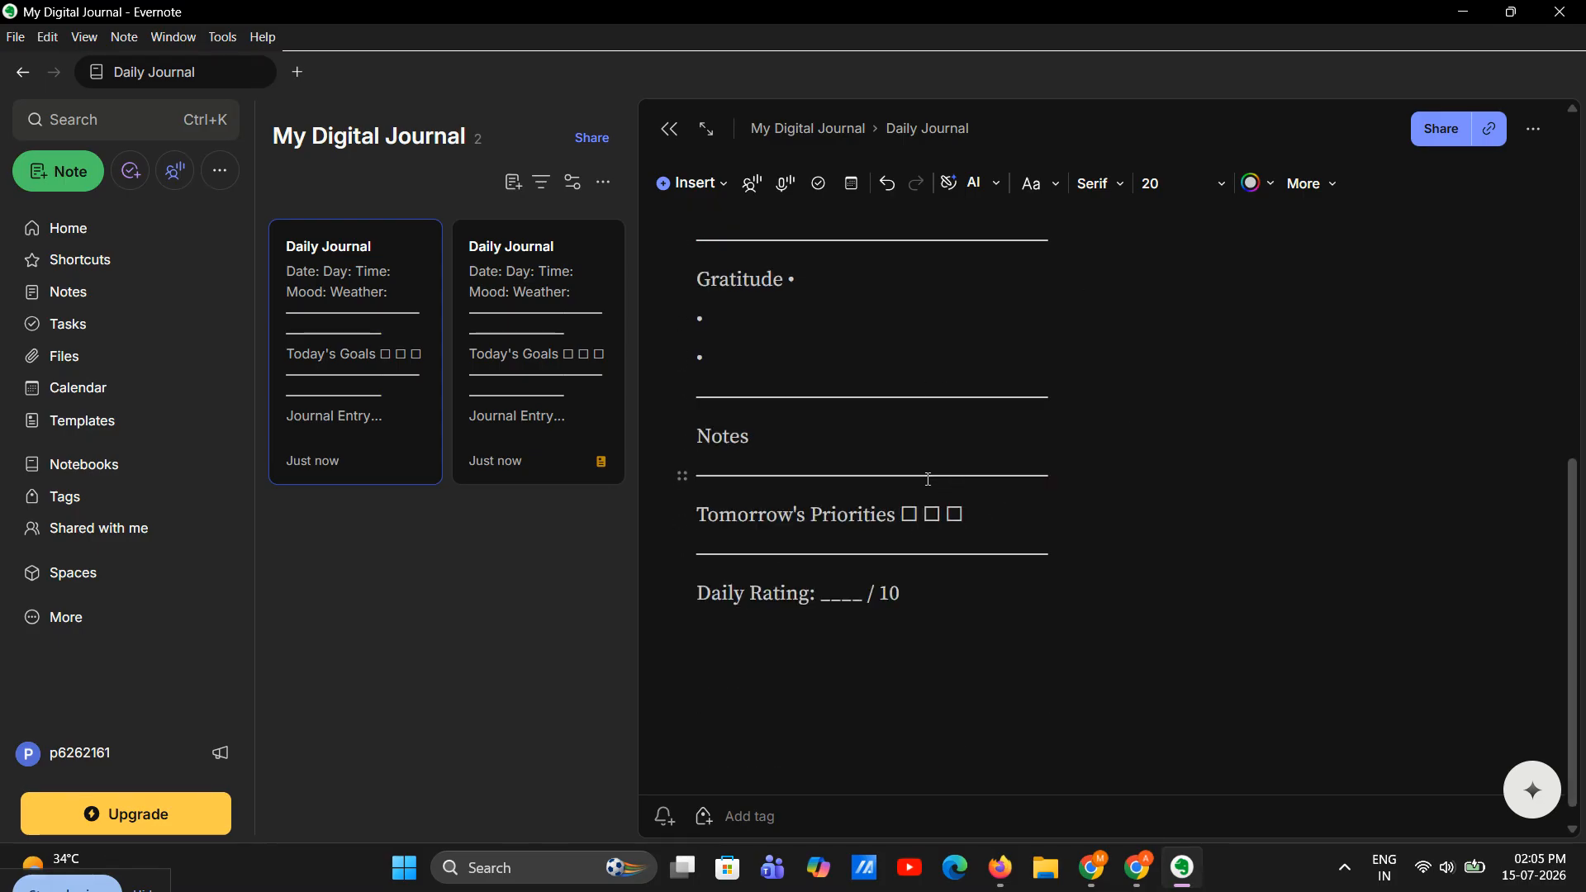
scroll(929, 479, up, 9)
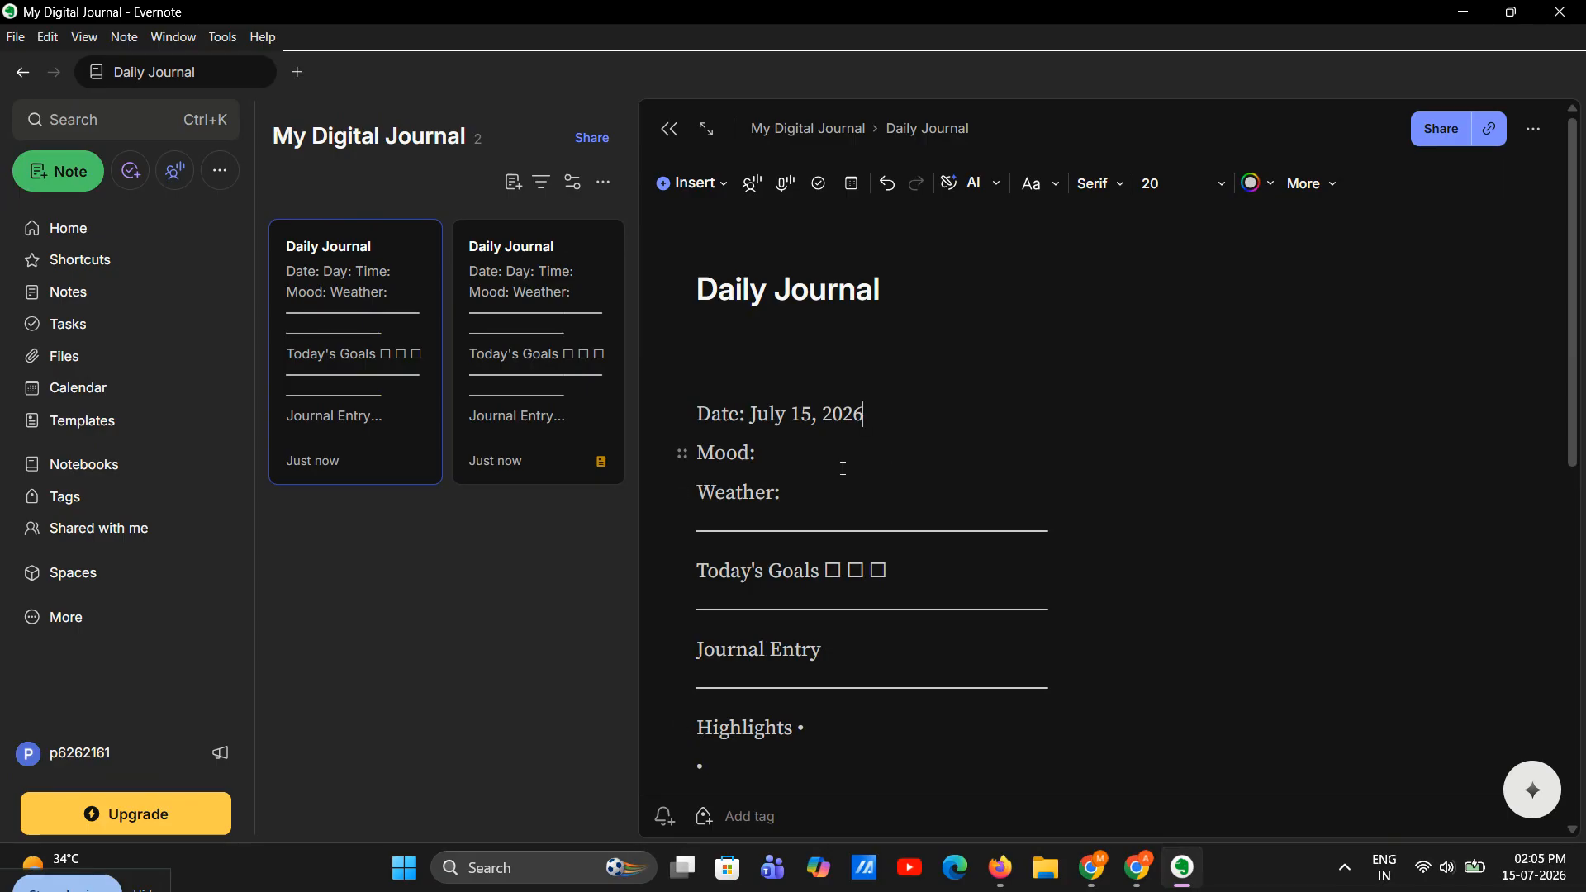
drag(414, 352, 590, 385)
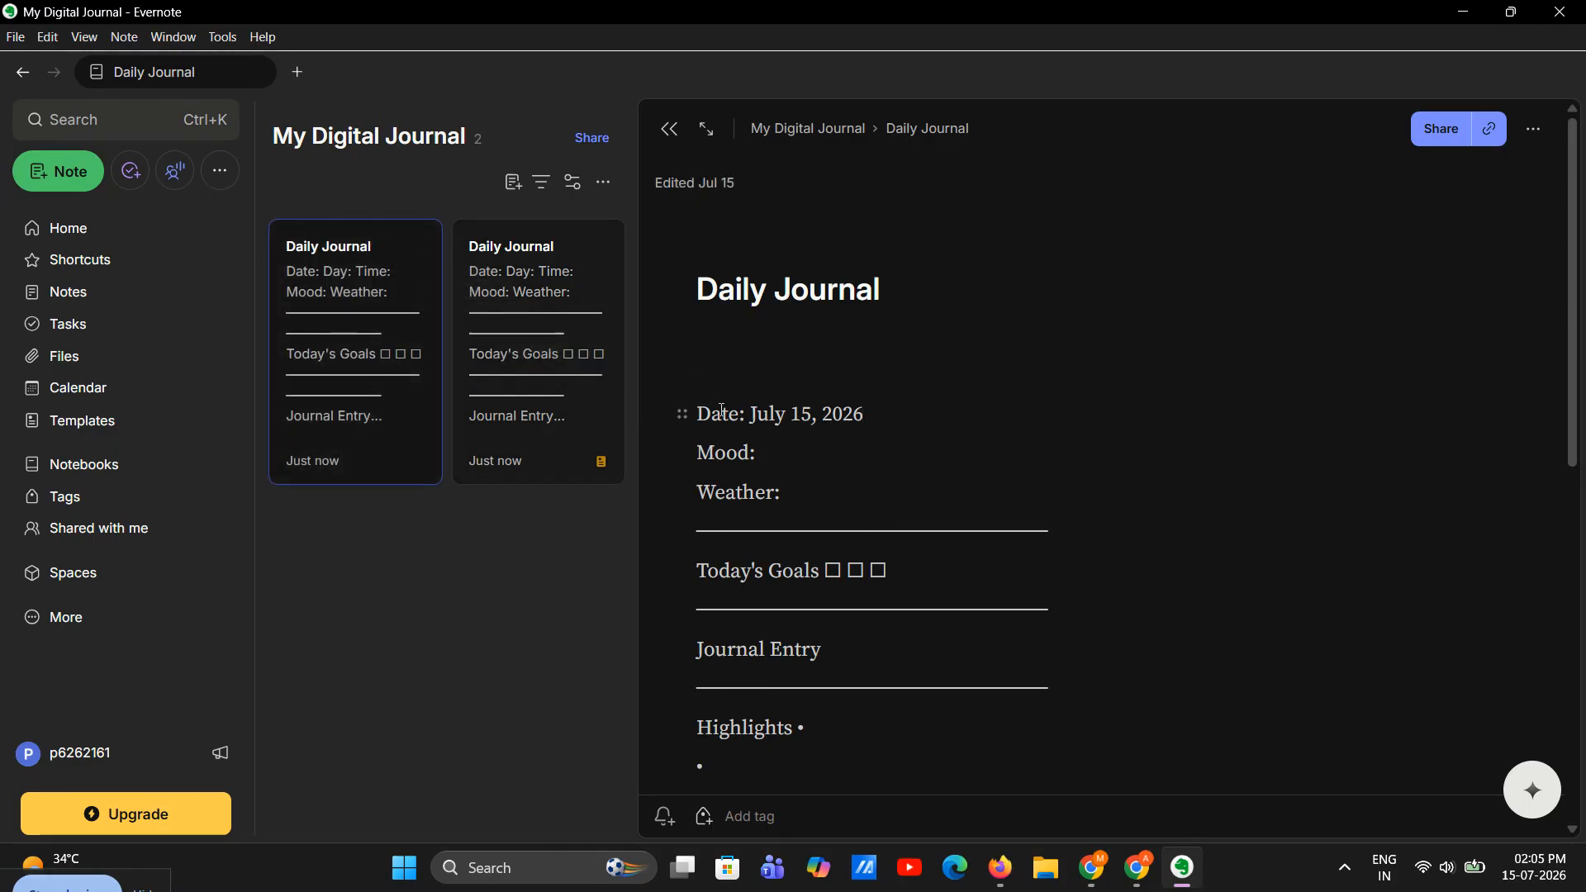
Open the template preferences in the account settings and choose Daily Journal as the daily note template
click(157, 755)
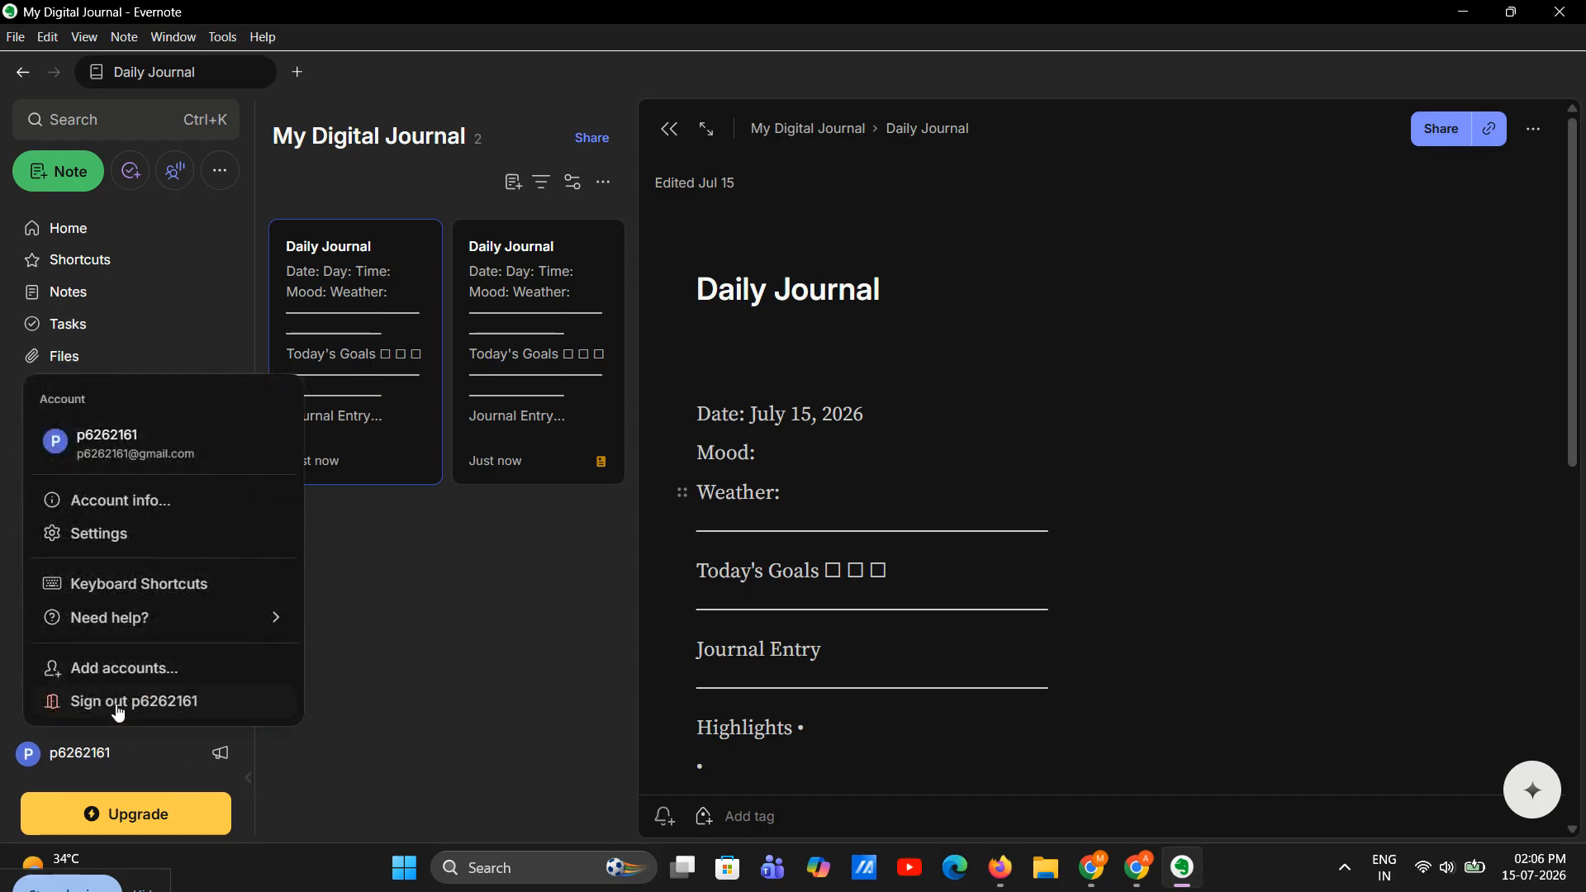
click(112, 534)
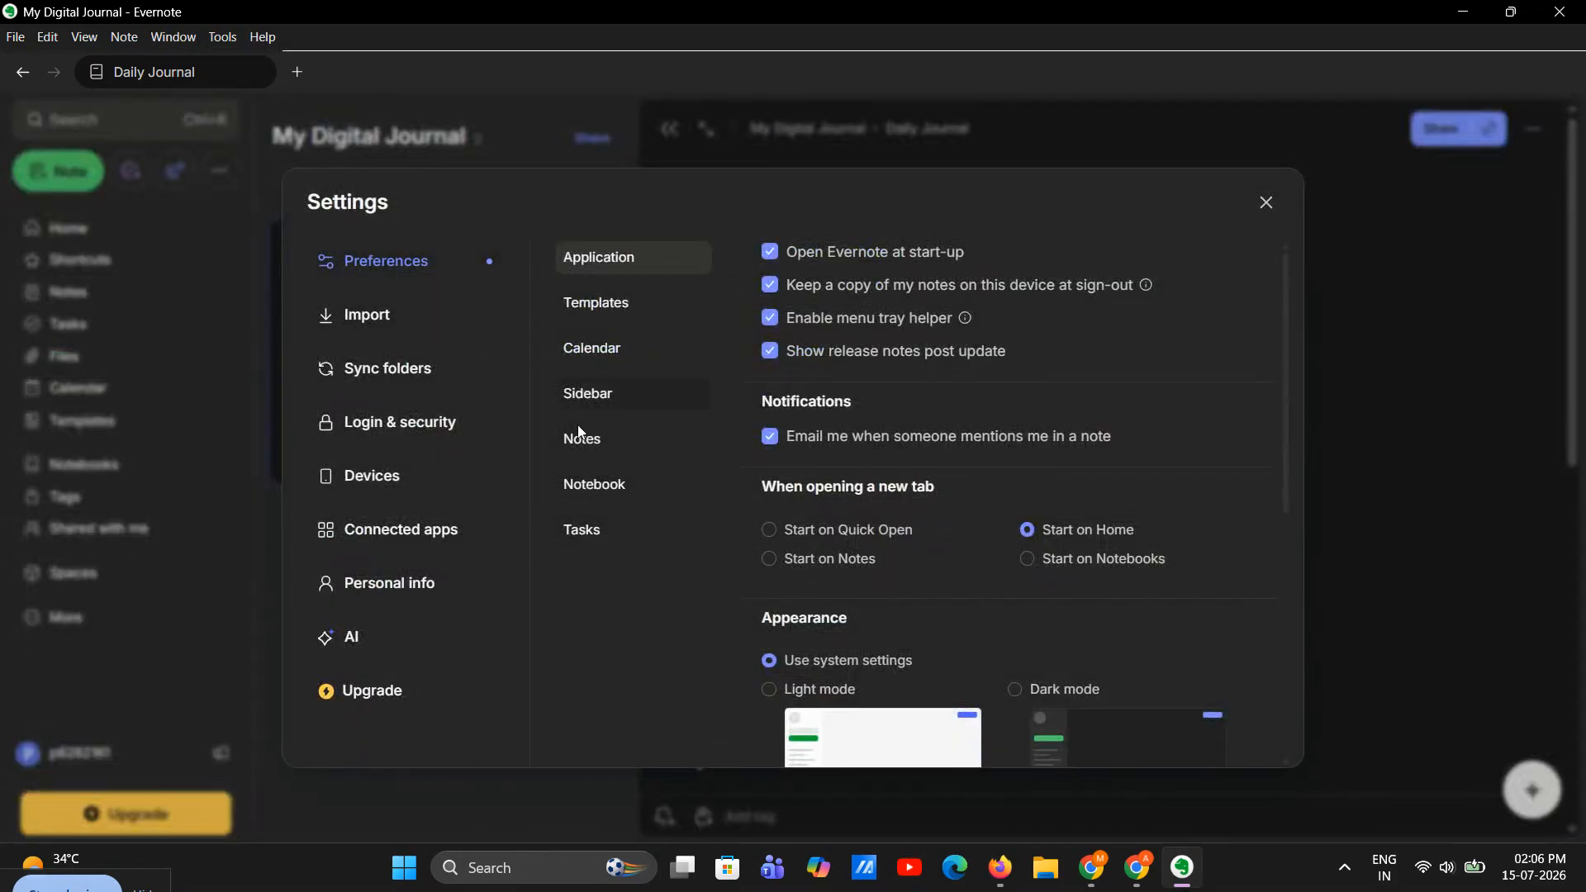
click(604, 317)
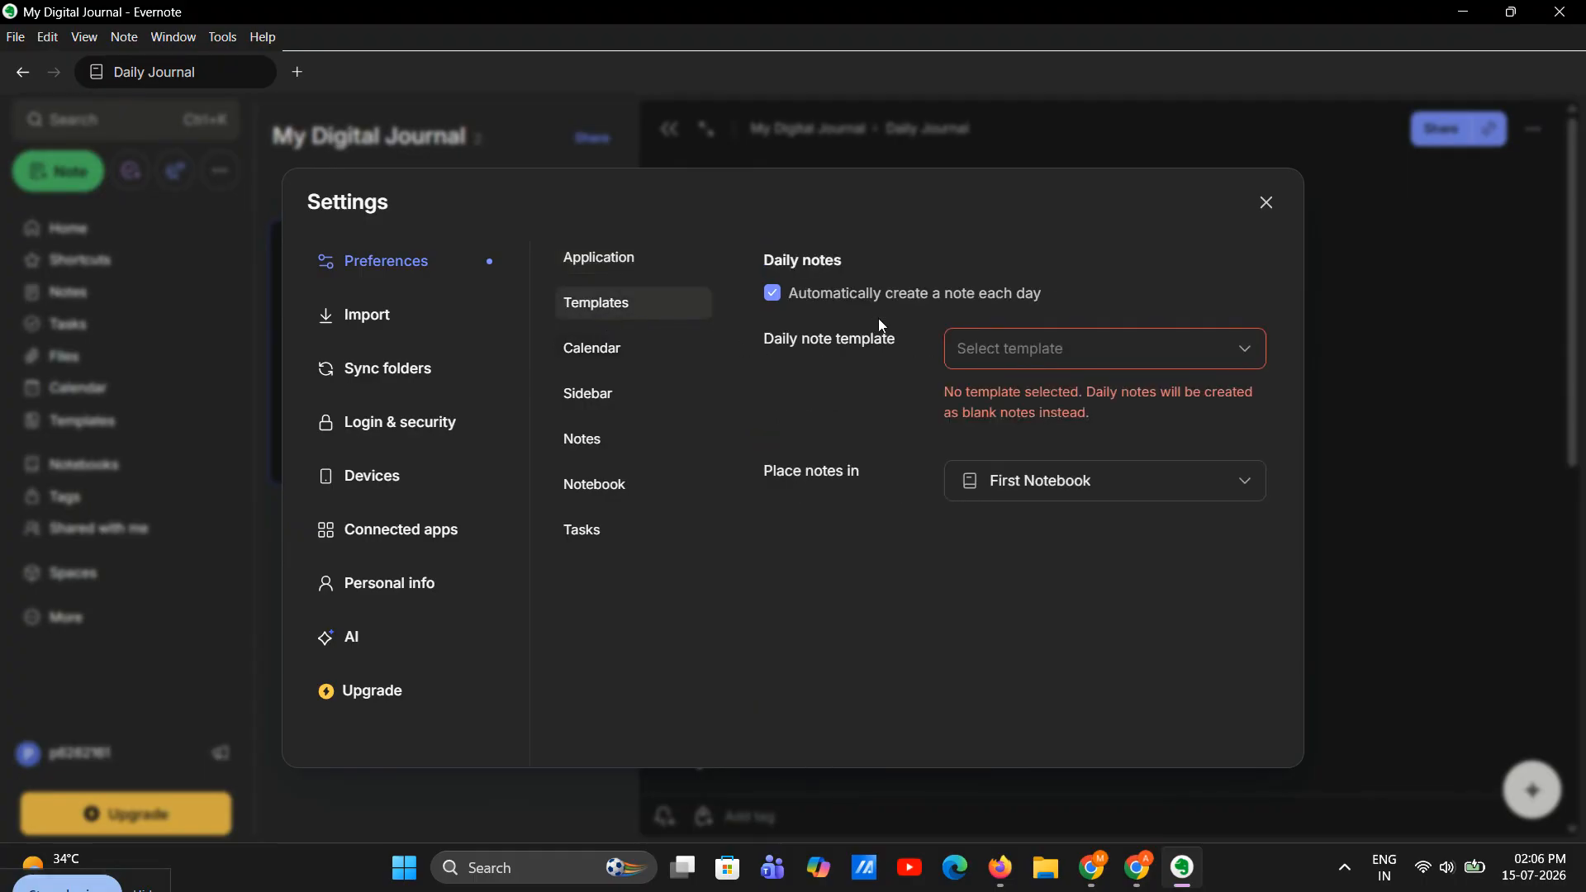
drag(1039, 294, 787, 292)
click(791, 374)
click(1078, 335)
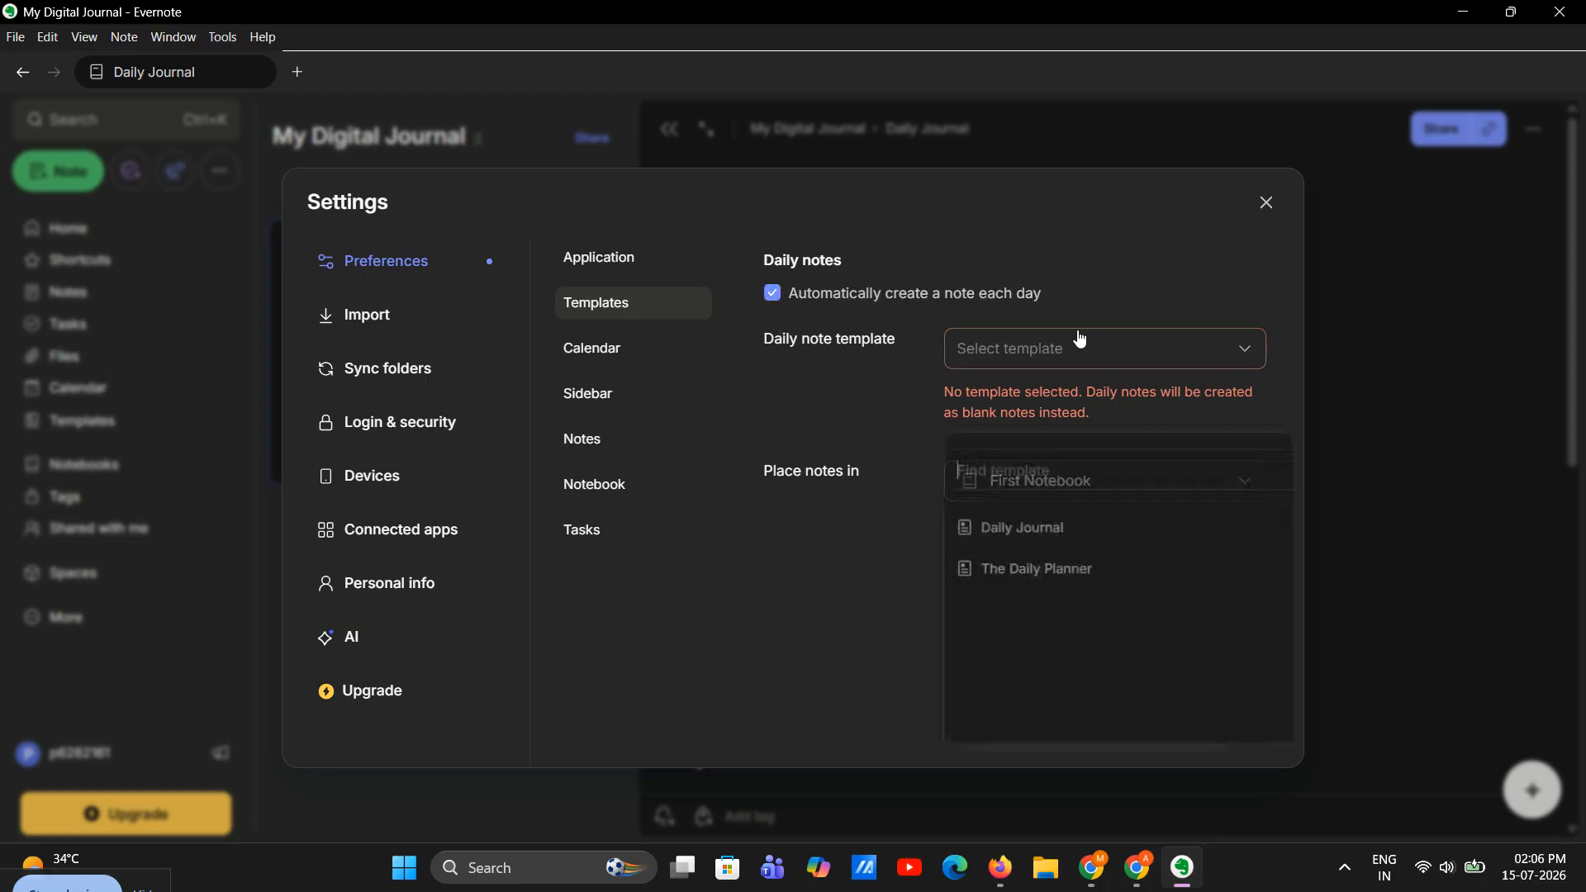
click(1045, 527)
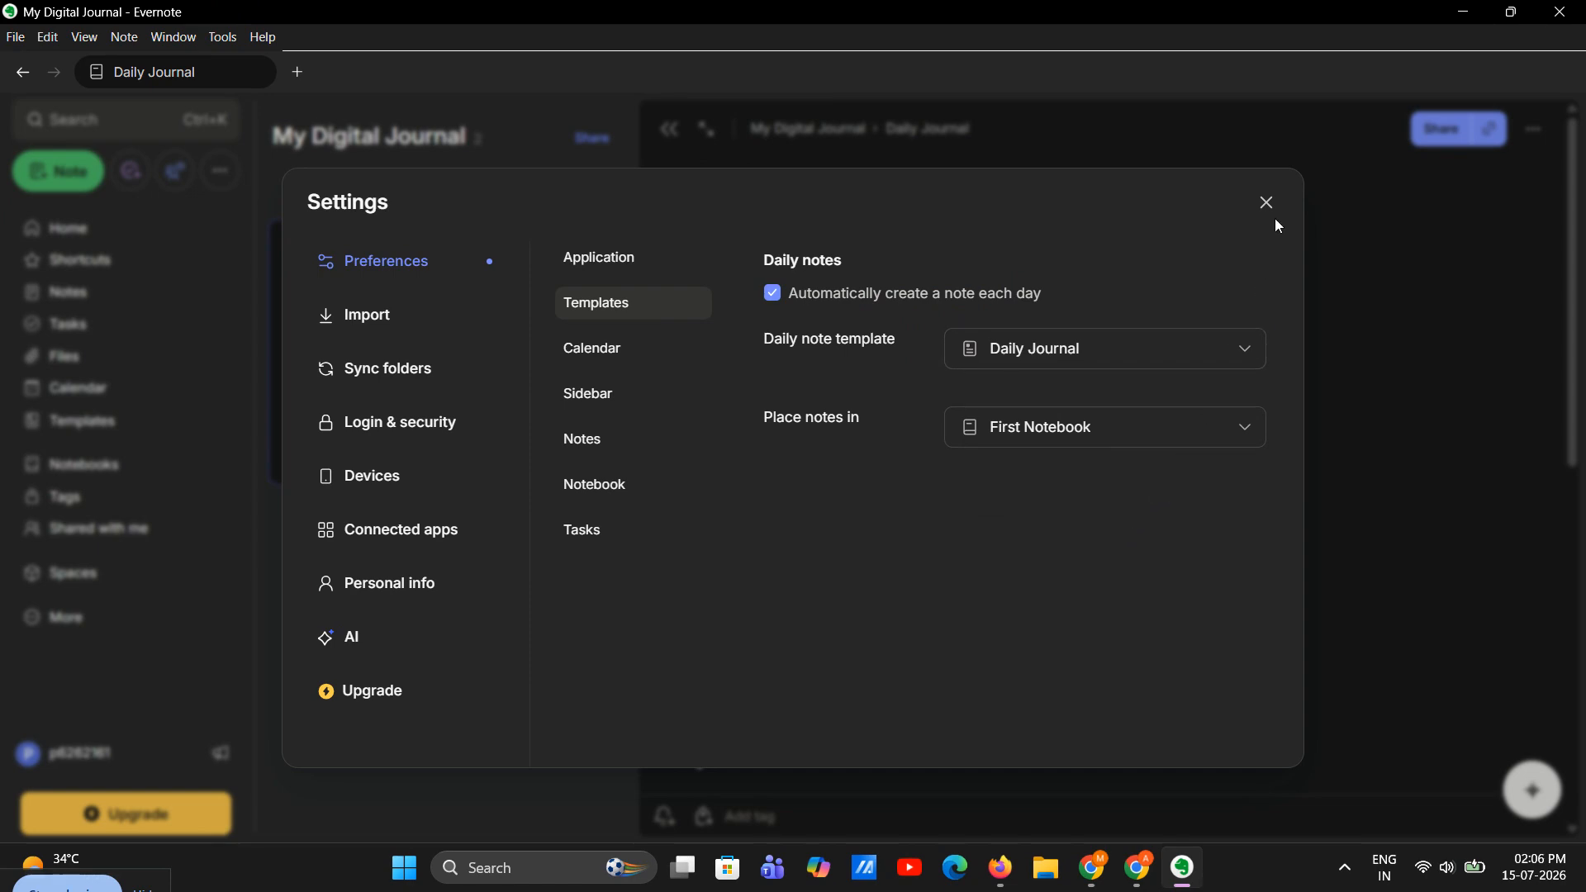
Set daily notes to be placed in the My Digital Journal notebook and close the settings
click(1018, 446)
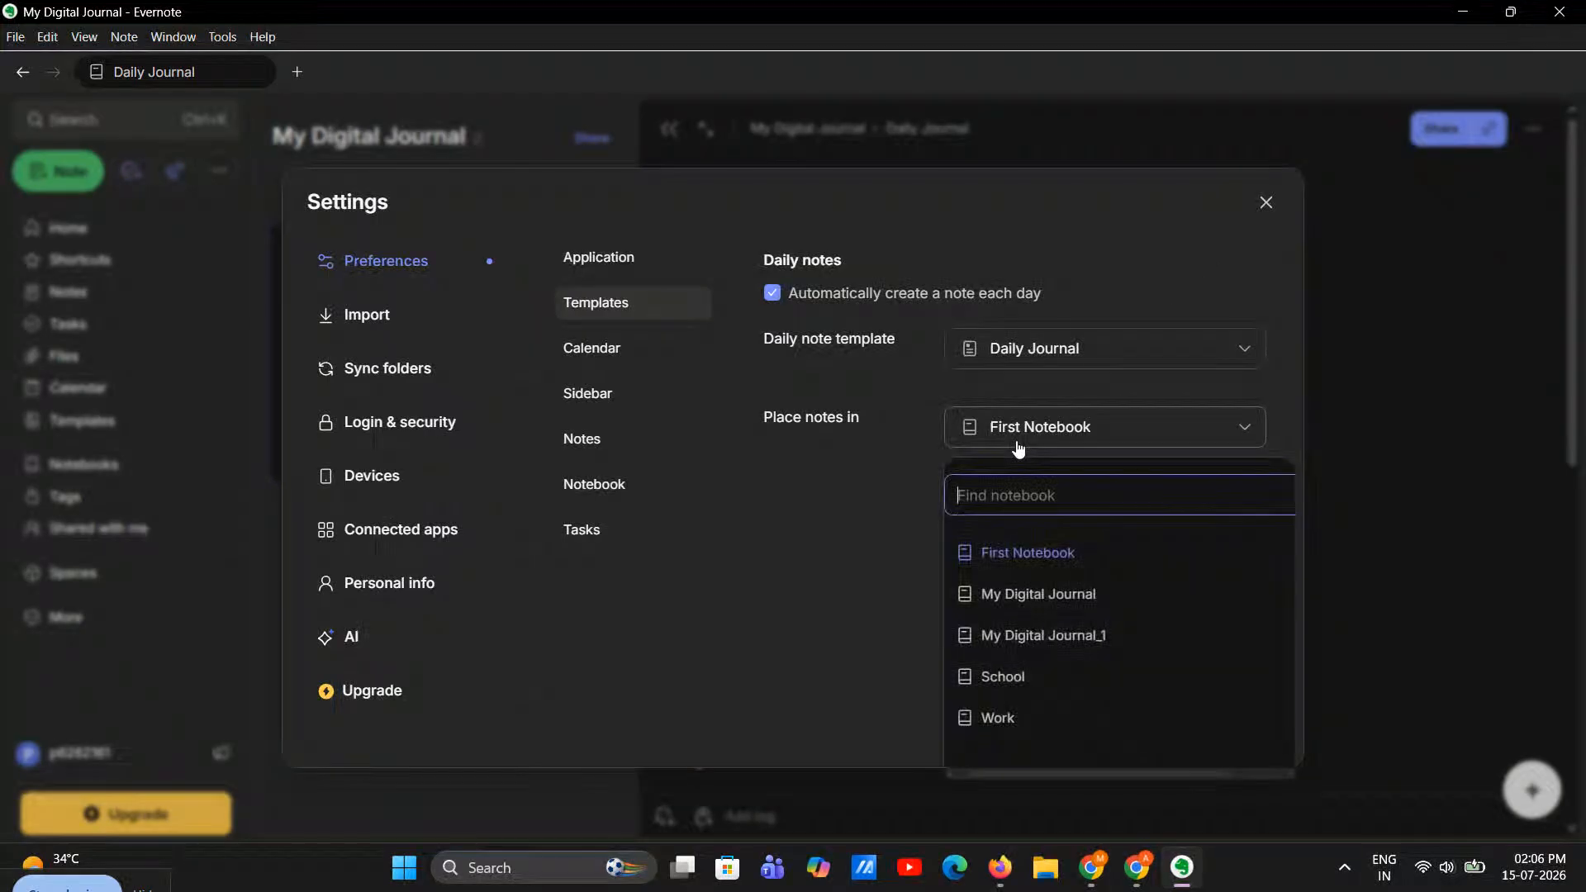
click(1033, 594)
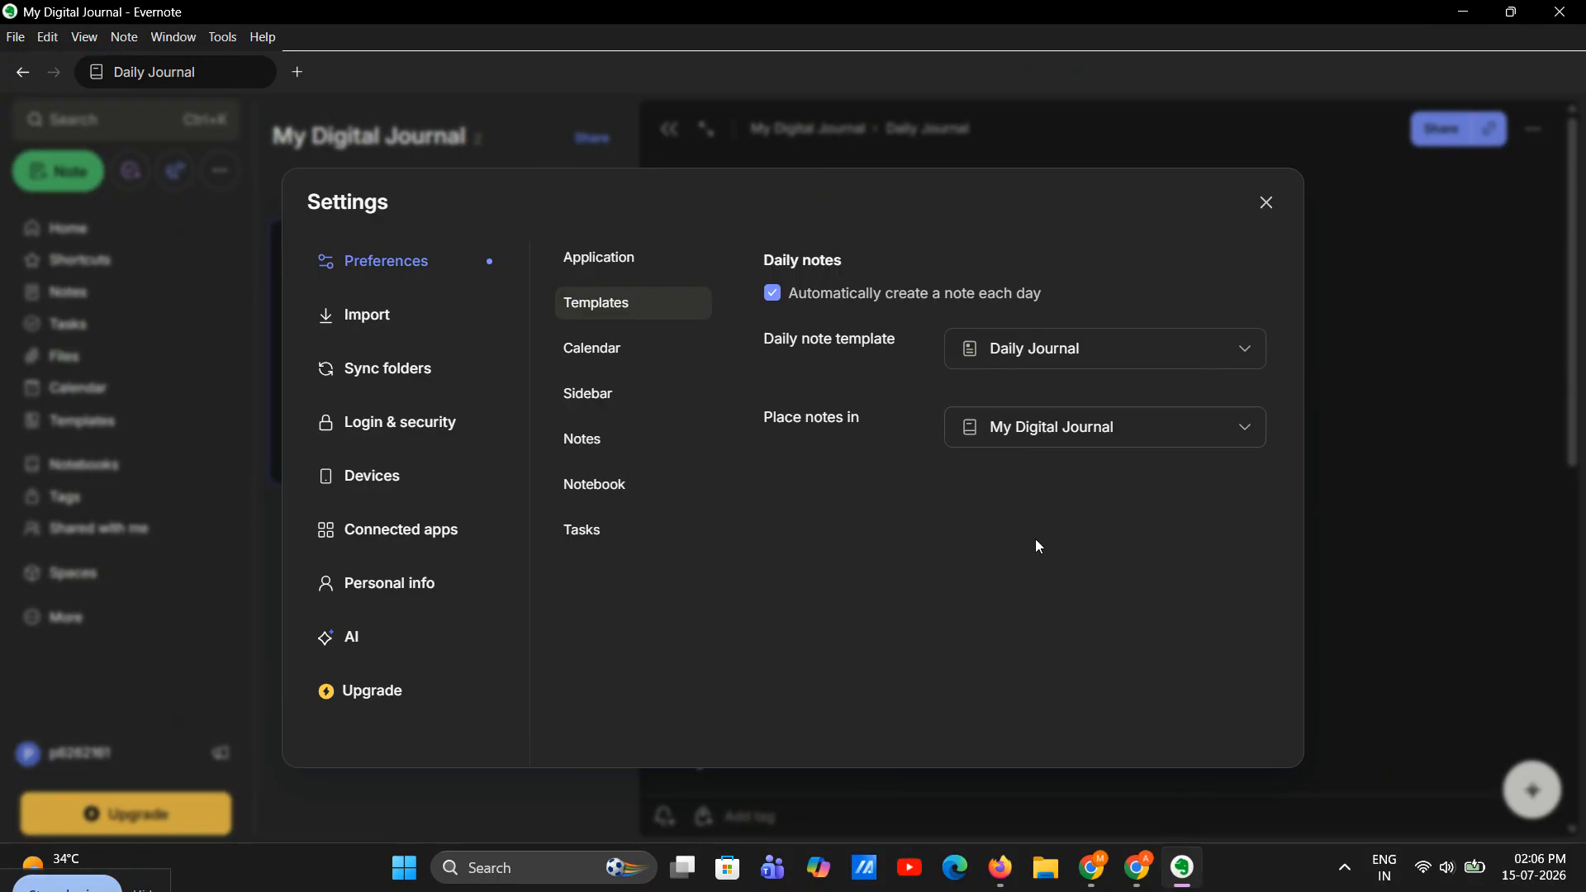
click(1264, 205)
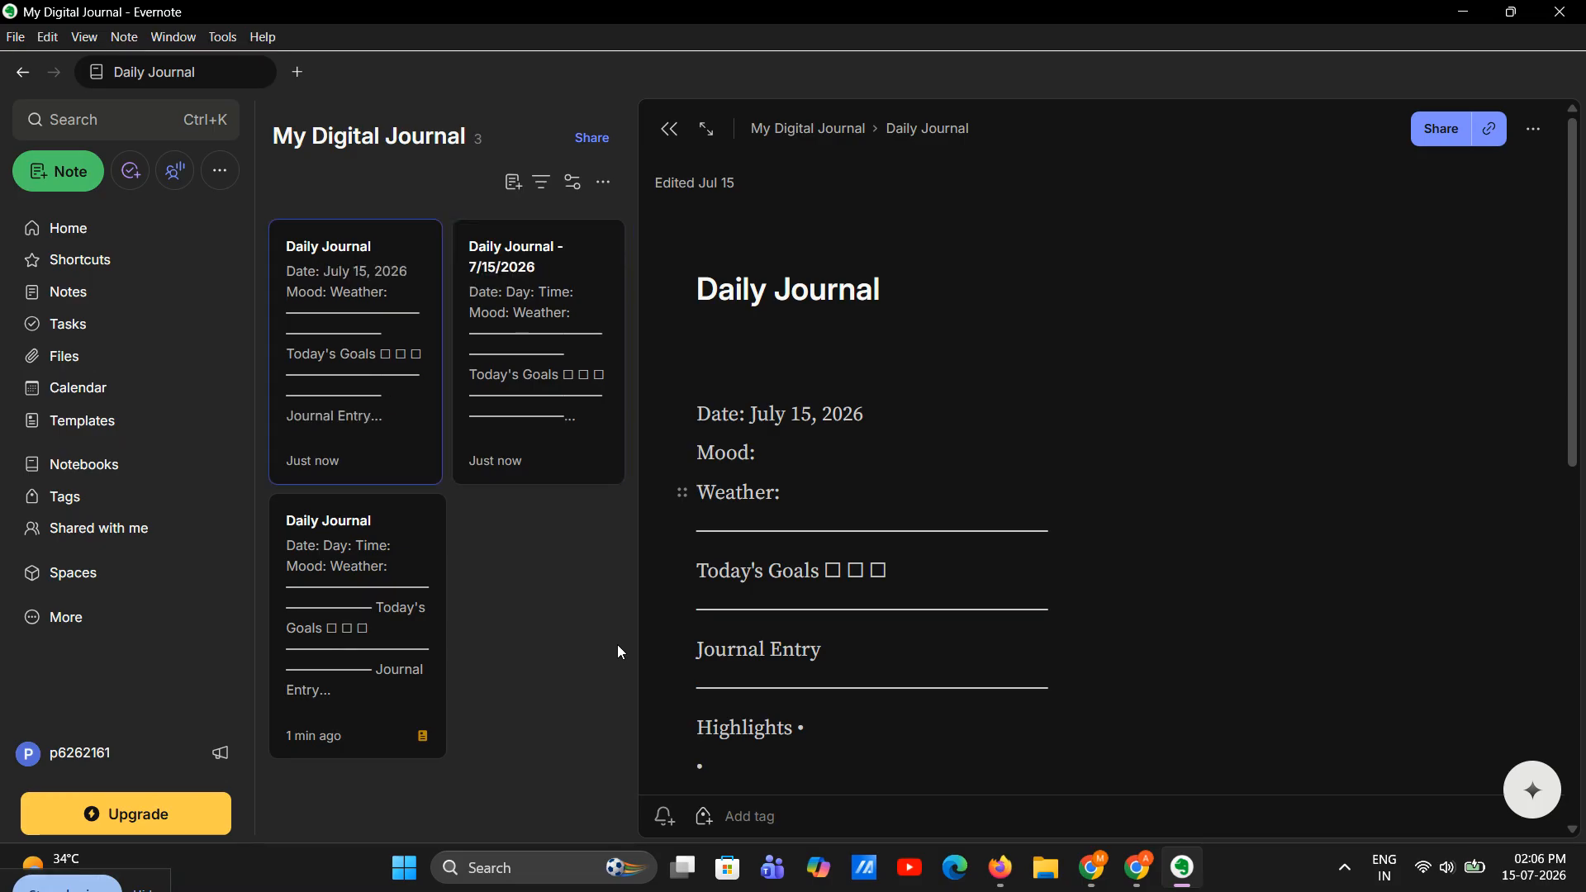
Move the Daily Journal - 7/15/2026 note to the trash and return to the Daily Journal note dated July 15, 2026
click(597, 455)
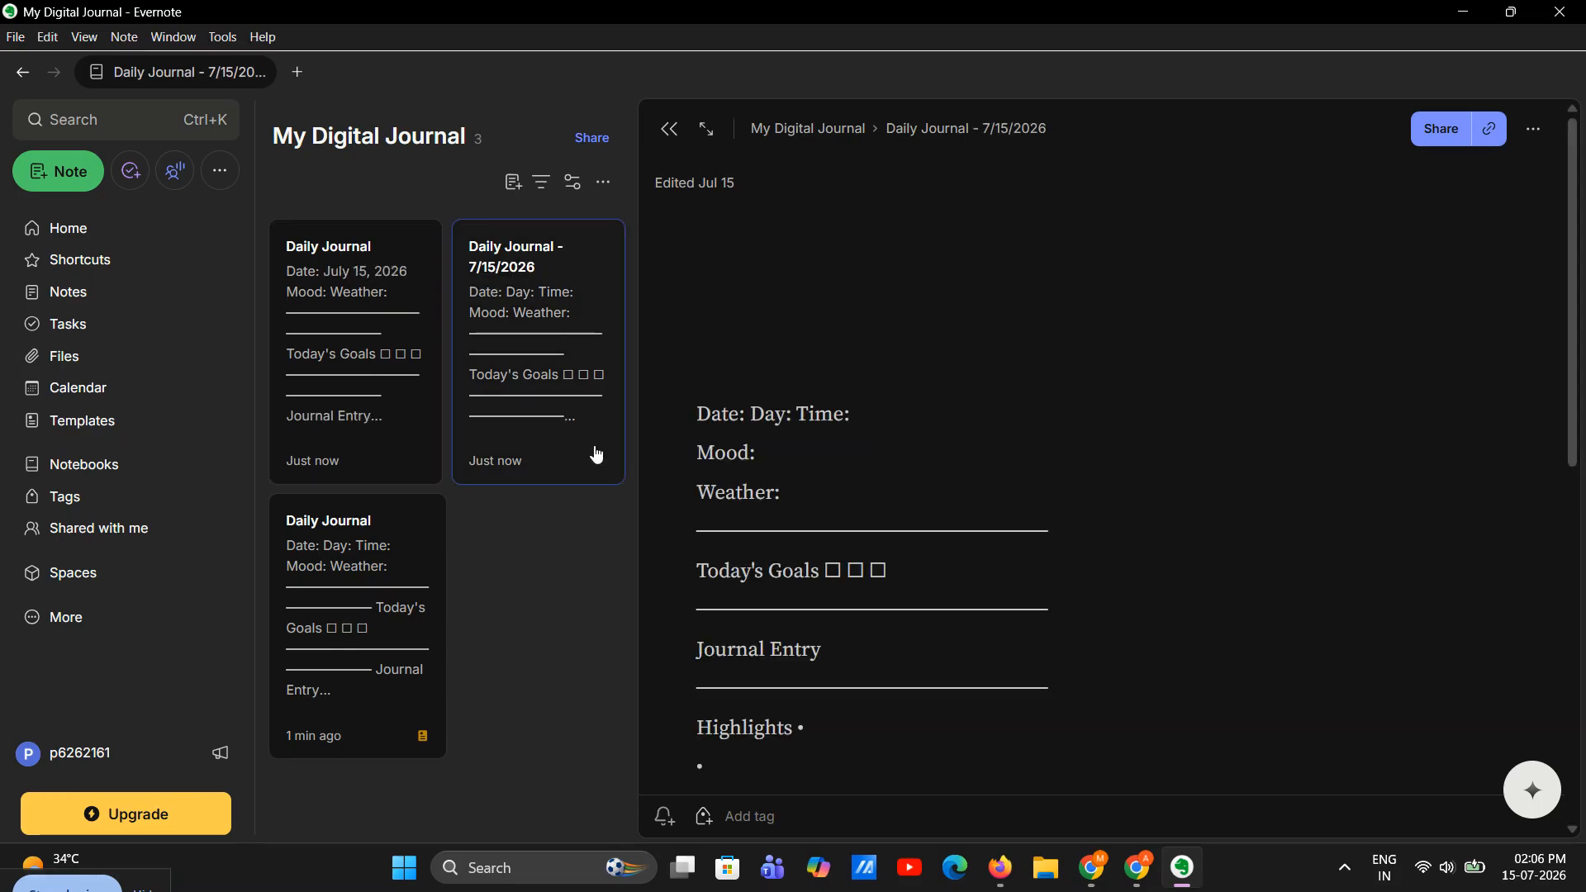
click(389, 340)
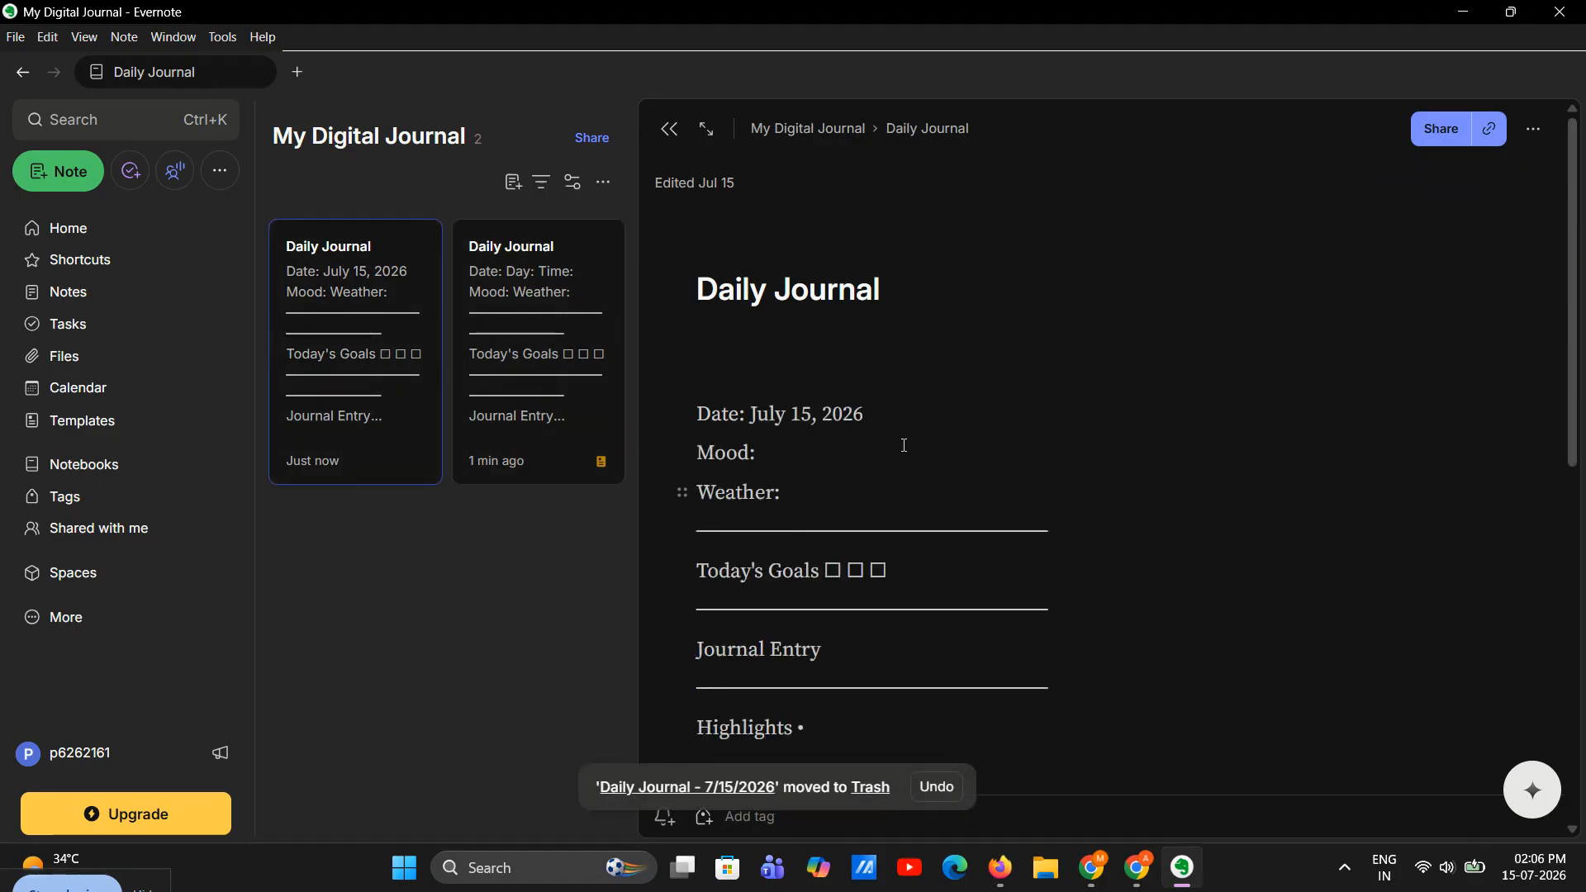